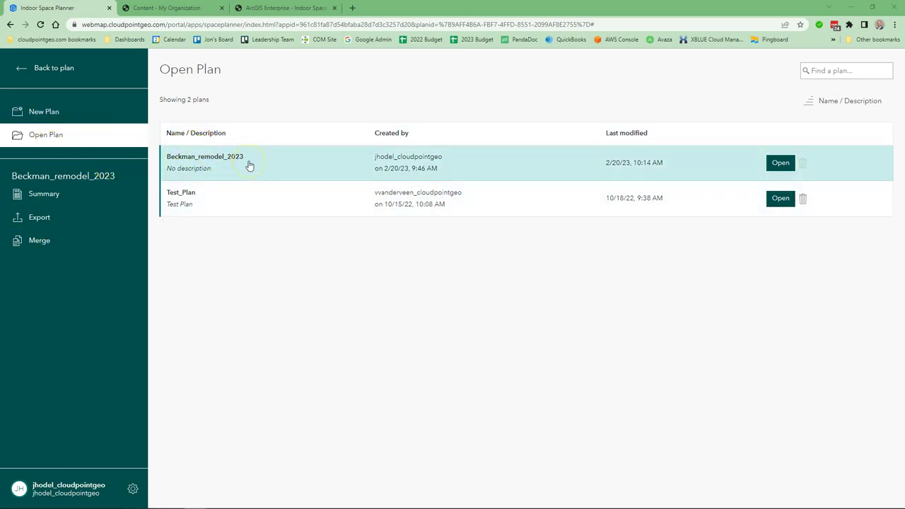
# Step: Open the Beckman_remodel_2023 plan from the plan list
pyautogui.click(249, 165)
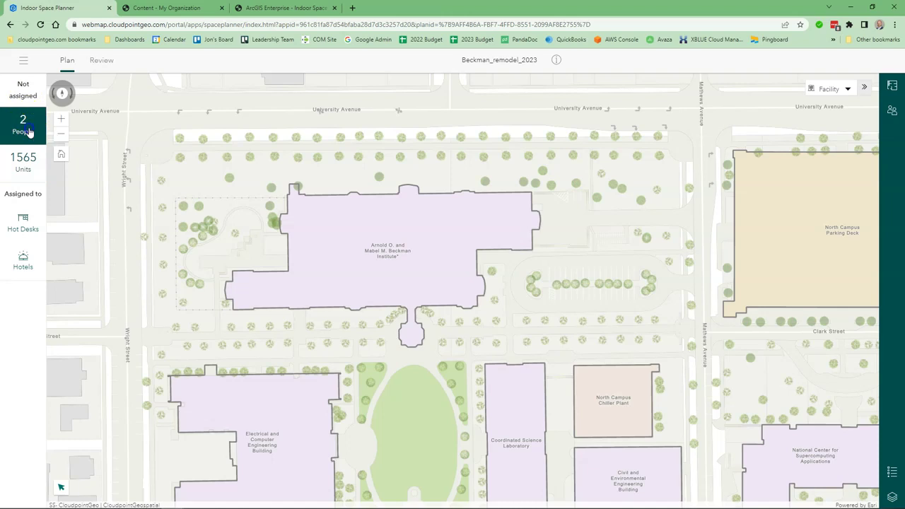
# Step: List the two unassigned people and show the current assignments list
pyautogui.click(23, 126)
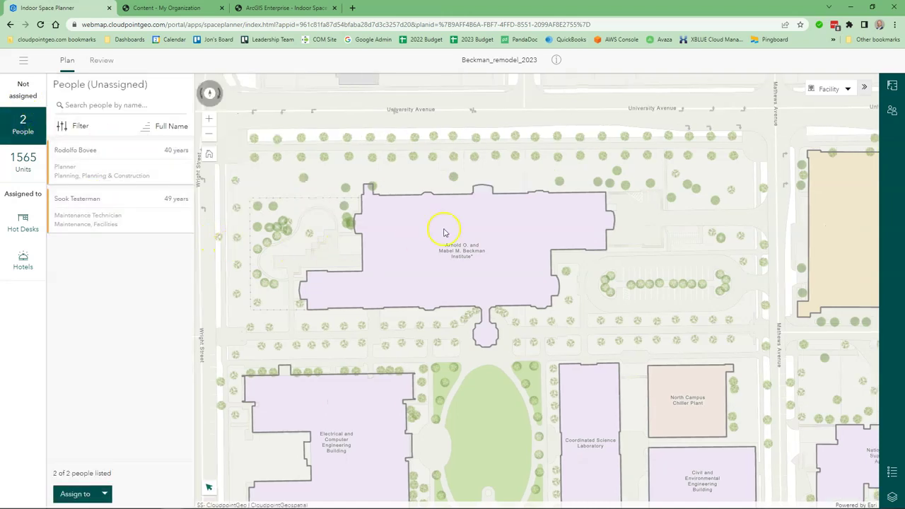
pyautogui.click(891, 85)
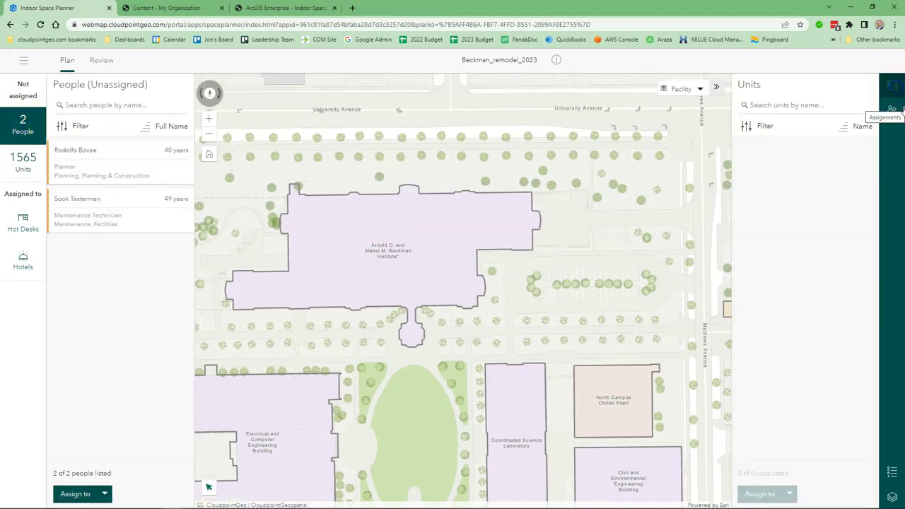
pyautogui.click(893, 110)
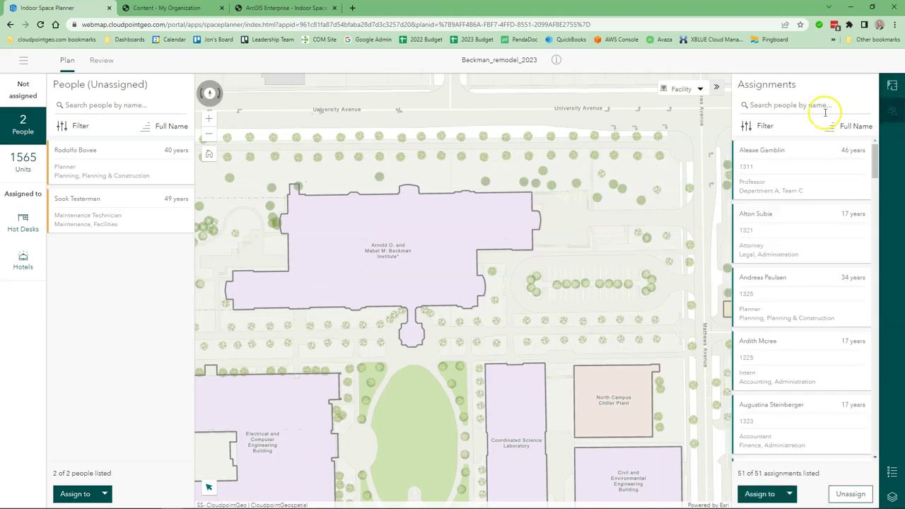
# Step: Focus the map on the Beckman Institute through the Facility dropdown
pyautogui.moveTo(776, 152)
pyautogui.click(682, 89)
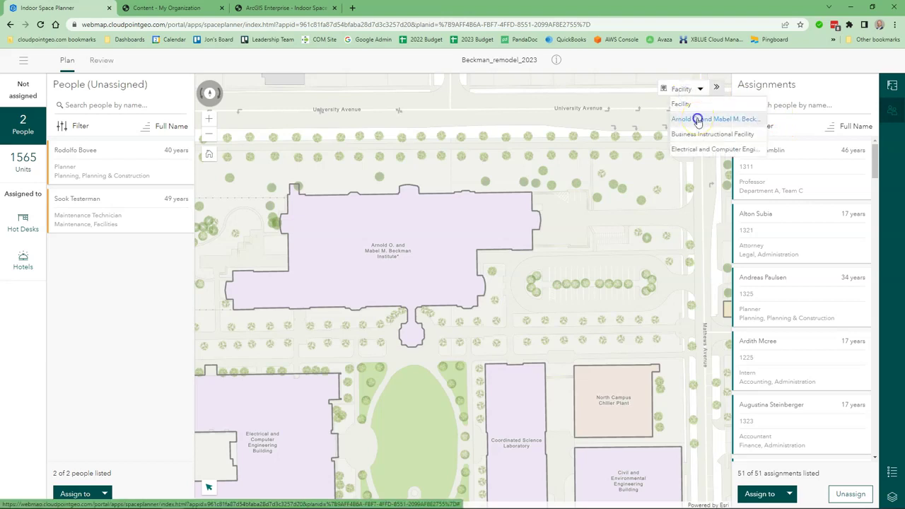
pyautogui.click(698, 120)
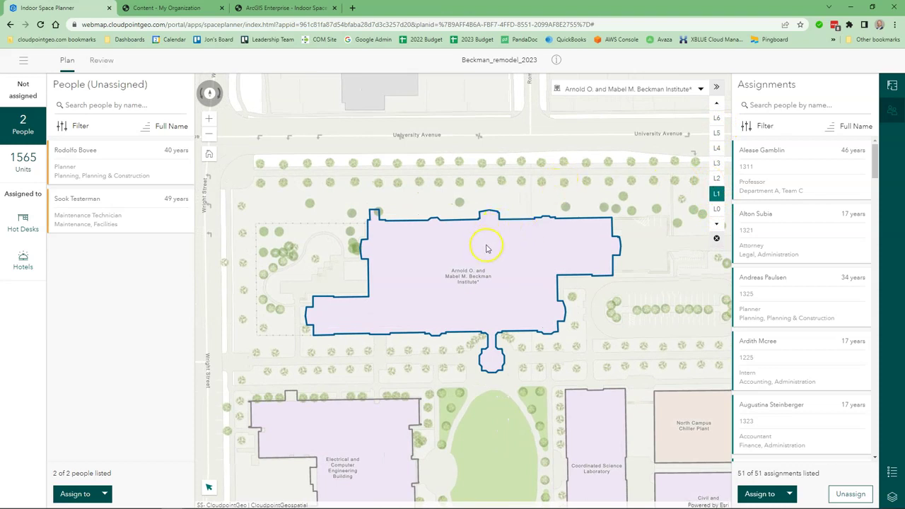
# Step: Zoom into the Beckman Institute's L1 floor plan and bring the lower room rows into view
pyautogui.scroll(1, 508, 317)
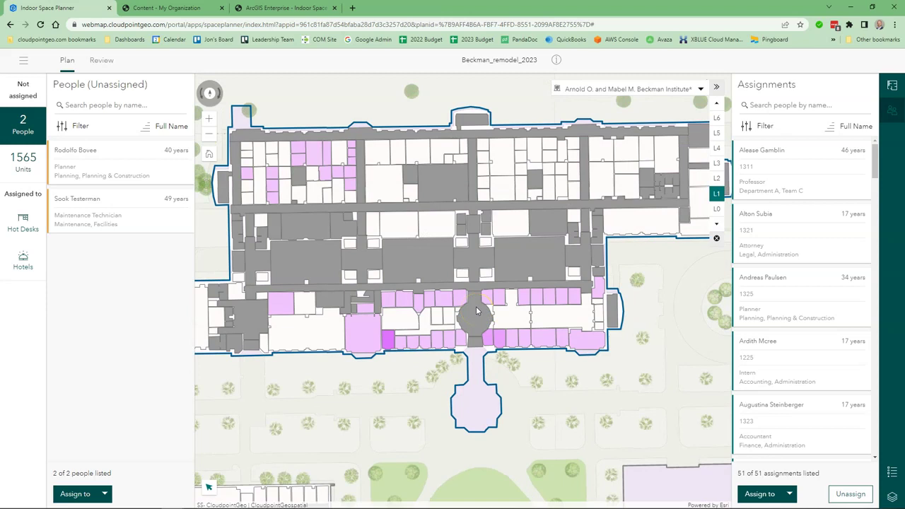
pyautogui.scroll(1, 475, 309)
pyautogui.moveTo(476, 306); pyautogui.dragTo(434, 281)
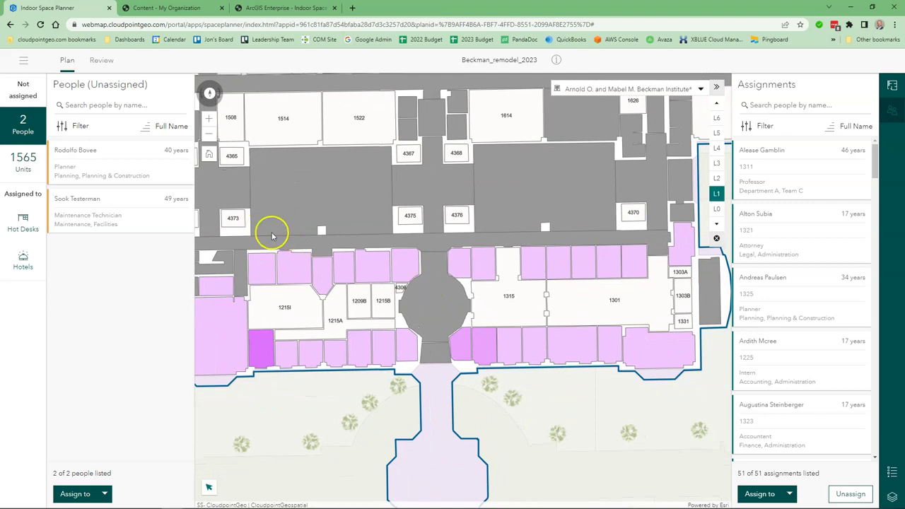
# Step: Look through the people, assignments and units filter options, ending on the units list
pyautogui.click(122, 178)
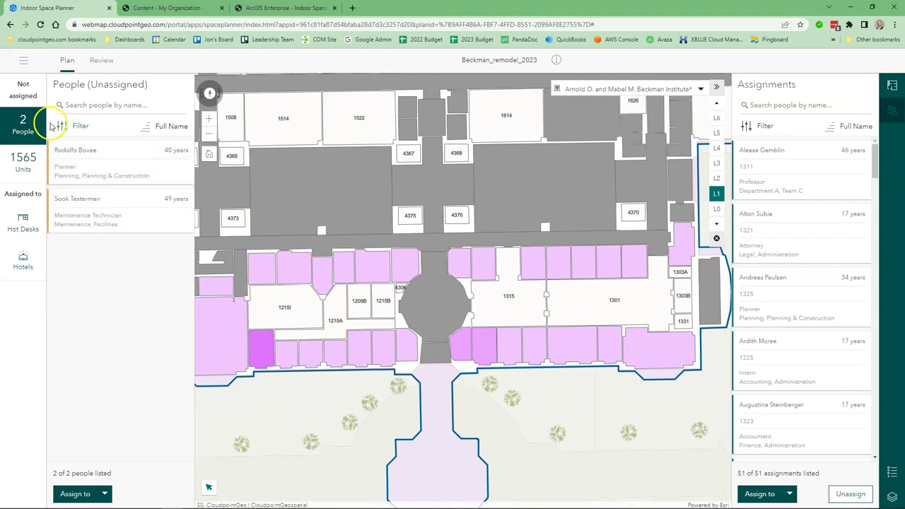
pyautogui.click(63, 126)
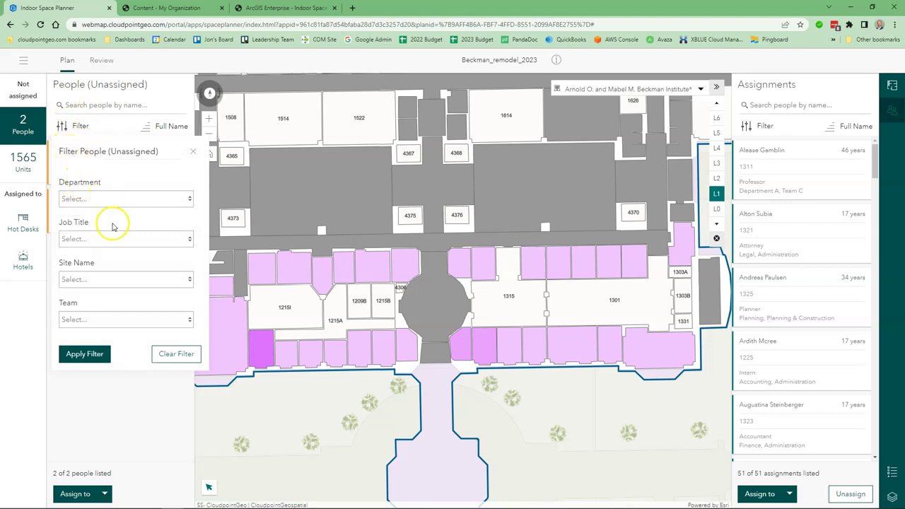
pyautogui.click(192, 151)
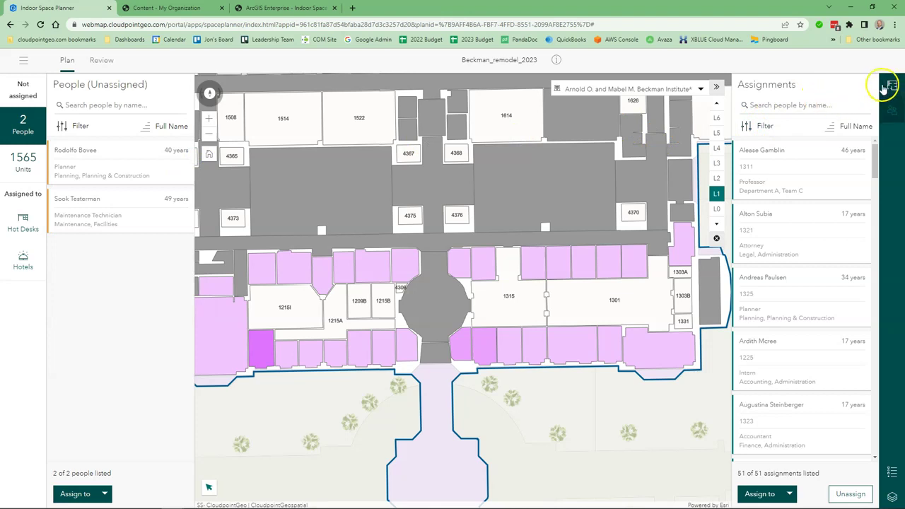
pyautogui.click(750, 126)
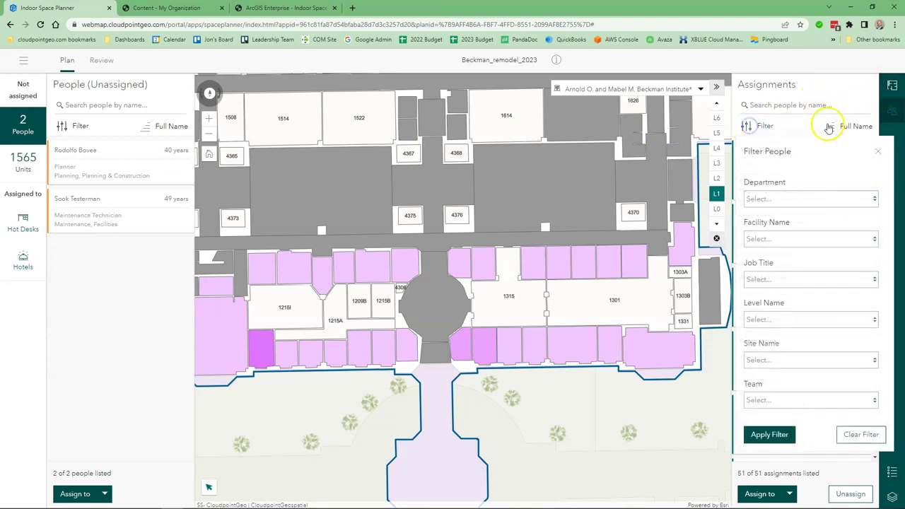
pyautogui.click(891, 88)
pyautogui.click(746, 127)
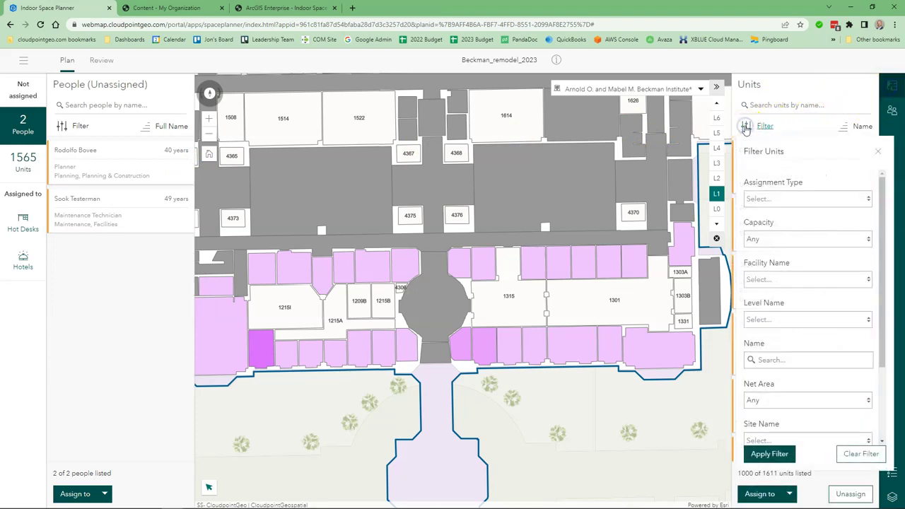
pyautogui.click(747, 126)
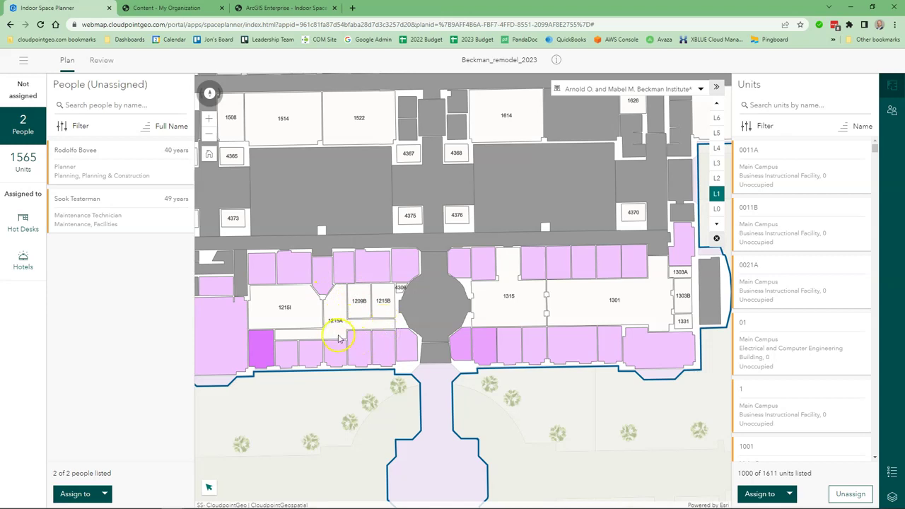
# Step: Zoom in around room 1215I and check room 1215H's three occupants at capacity 3
pyautogui.moveTo(338, 339); pyautogui.dragTo(365, 324)
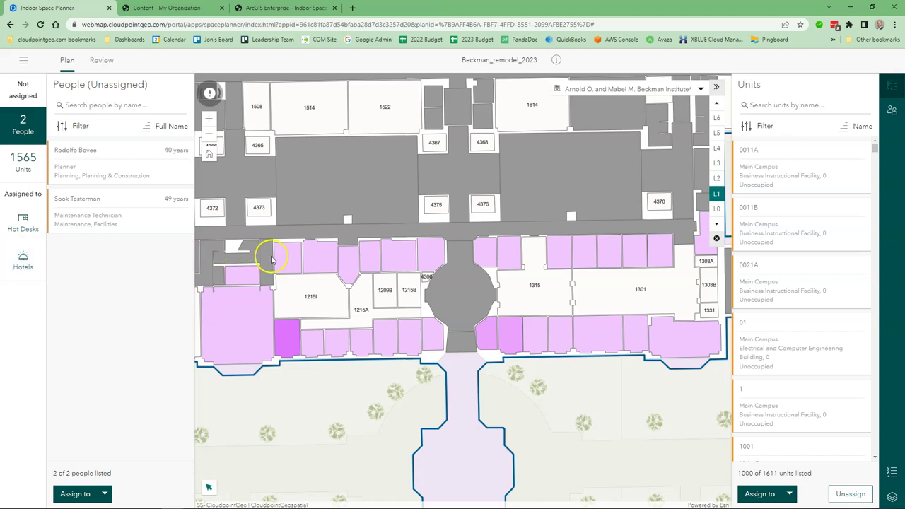
pyautogui.click(290, 268)
pyautogui.doubleClick(316, 330)
pyautogui.moveTo(285, 351); pyautogui.dragTo(297, 316)
pyautogui.click(288, 299)
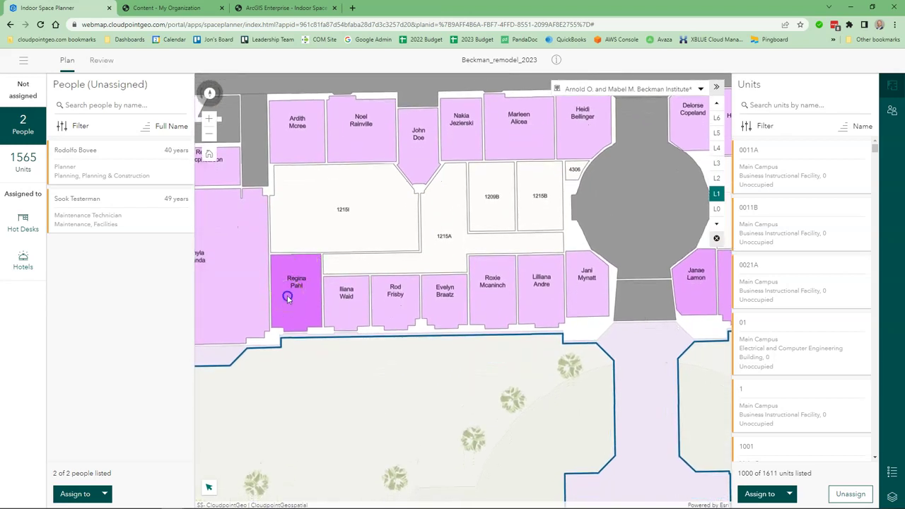
pyautogui.moveTo(290, 301)
pyautogui.mouseDown()
pyautogui.moveTo(252, 221)
pyautogui.moveTo(283, 198)
pyautogui.moveTo(307, 156)
pyautogui.moveTo(292, 162)
pyautogui.moveTo(264, 235)
pyautogui.moveTo(273, 296)
pyautogui.mouseUp()
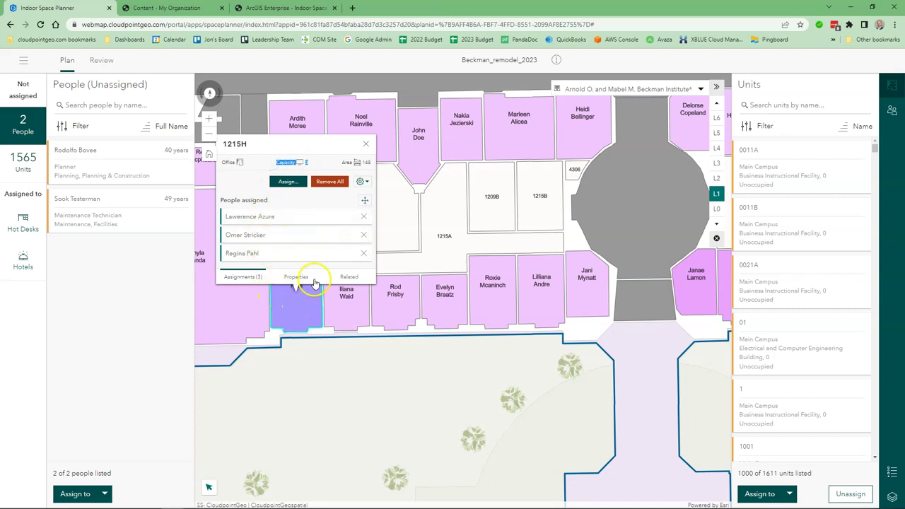
pyautogui.click(364, 149)
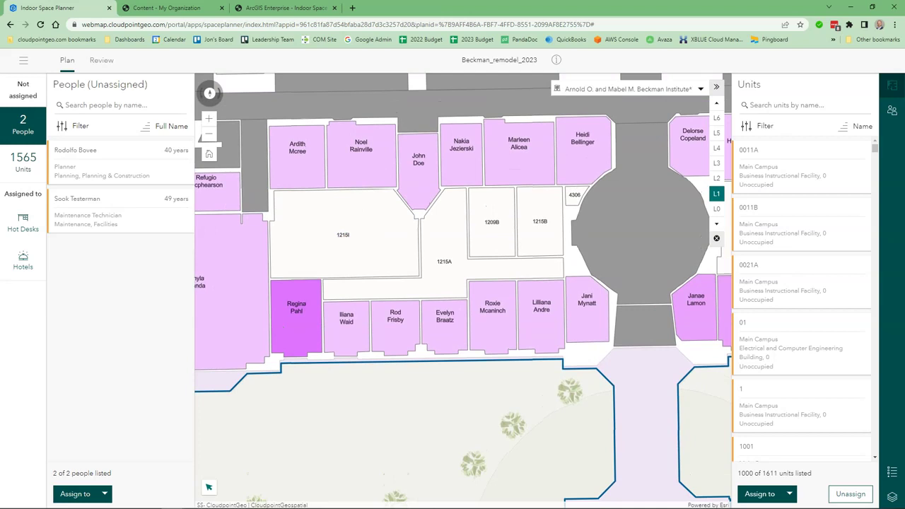
# Step: Assign the first unassigned person to unit 1225
pyautogui.moveTo(125, 177)
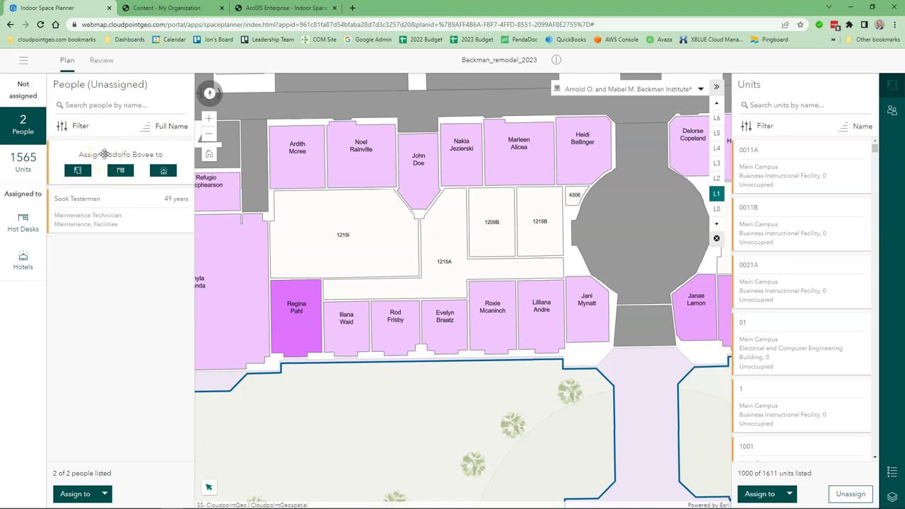
pyautogui.moveTo(104, 154); pyautogui.dragTo(289, 163)
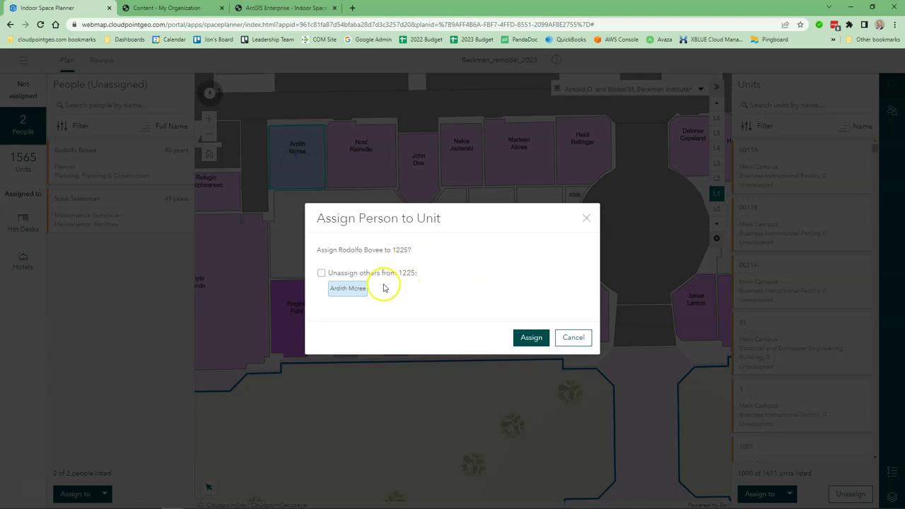
pyautogui.click(532, 344)
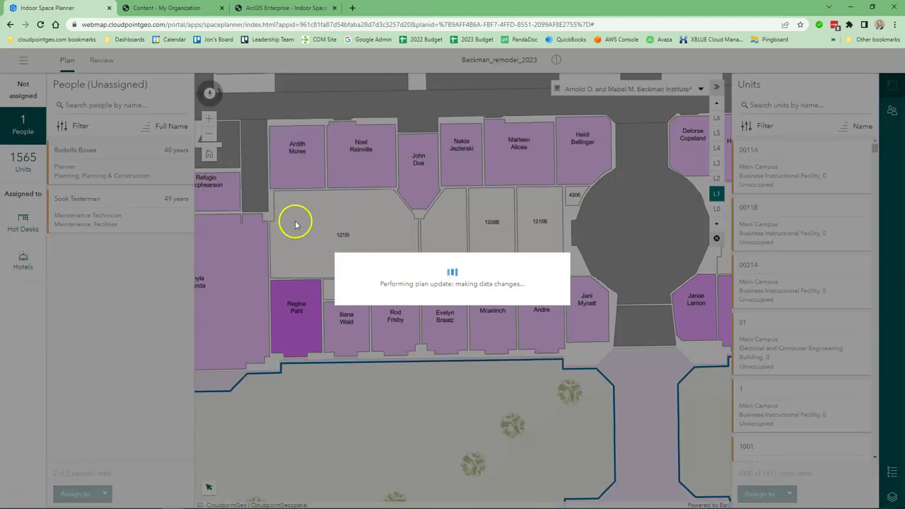
# Step: Assign the remaining unassigned person to unit 1217
pyautogui.moveTo(55, 148)
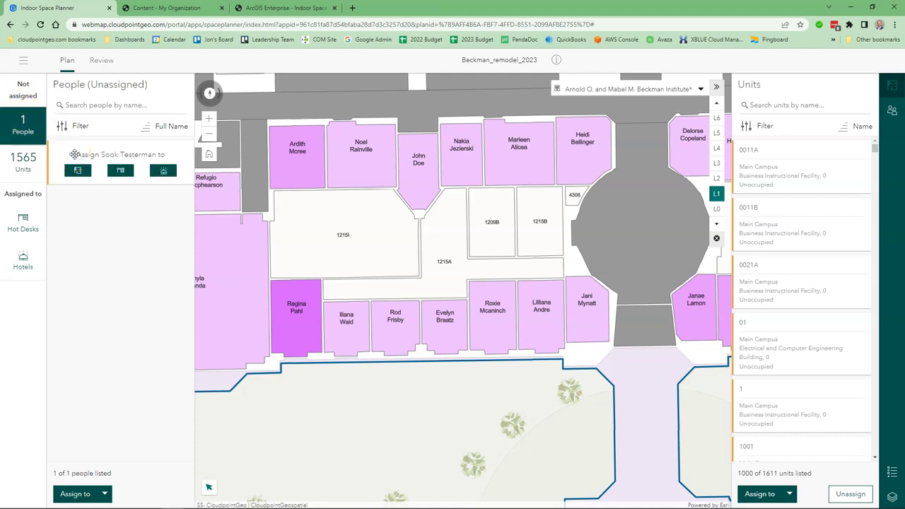
pyautogui.moveTo(75, 154); pyautogui.dragTo(348, 161)
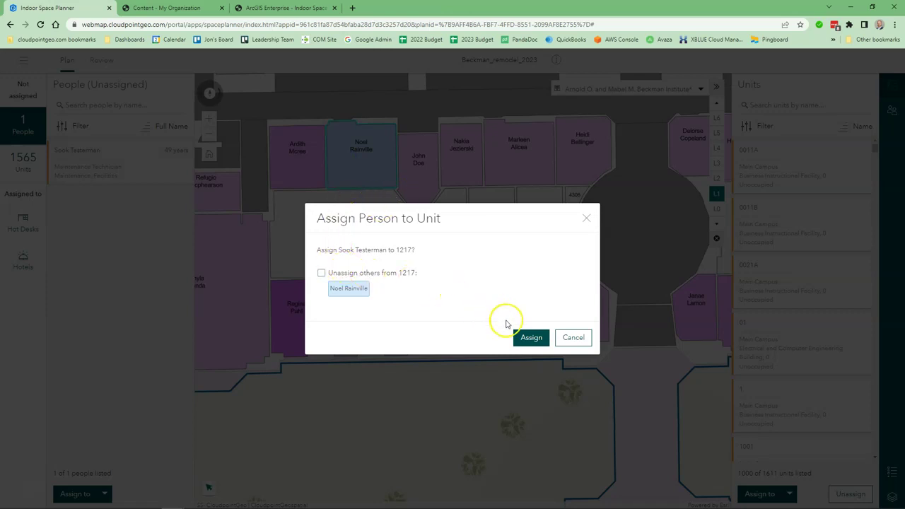
pyautogui.click(531, 338)
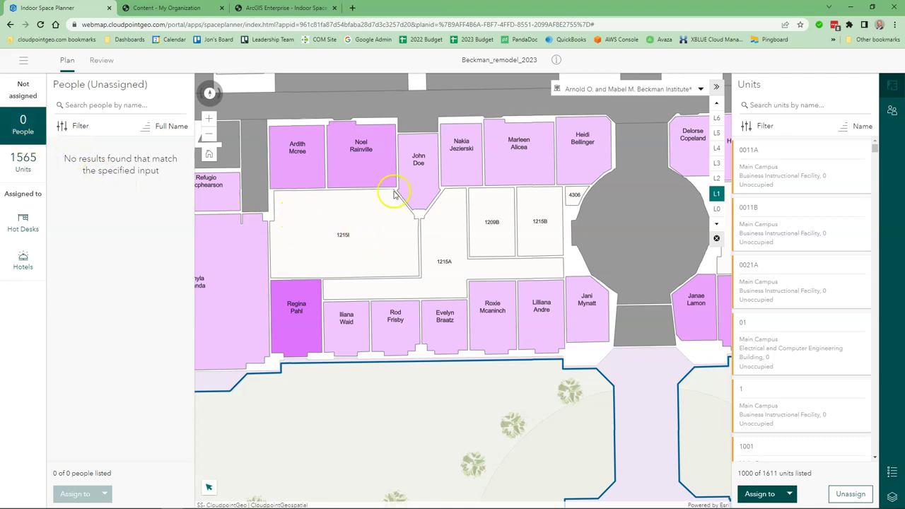
# Step: Pan the floor plan east of the rotunda to the room 1301 area
pyautogui.moveTo(577, 237); pyautogui.dragTo(278, 267)
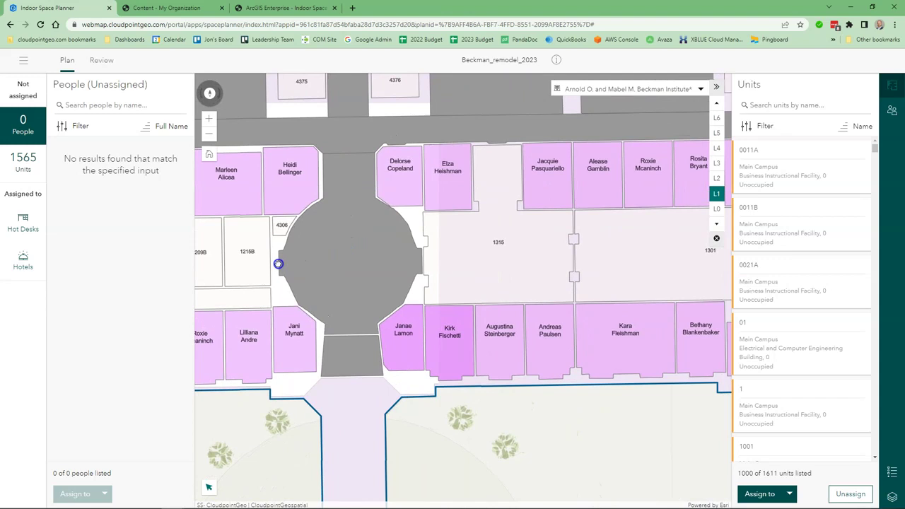
pyautogui.moveTo(583, 244); pyautogui.dragTo(363, 250)
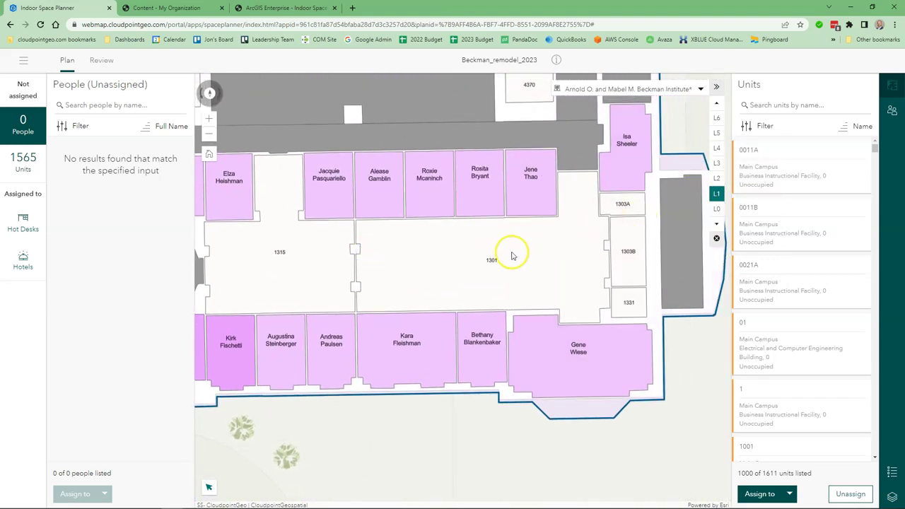
pyautogui.moveTo(511, 252); pyautogui.dragTo(584, 272)
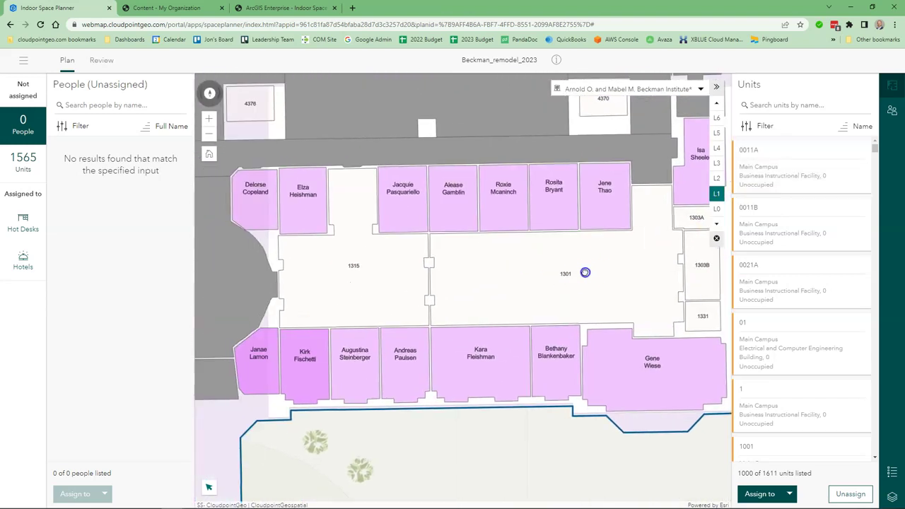
# Step: Search the units list for 1305 and view its single occupant
pyautogui.click(765, 107)
pyautogui.write('1305')
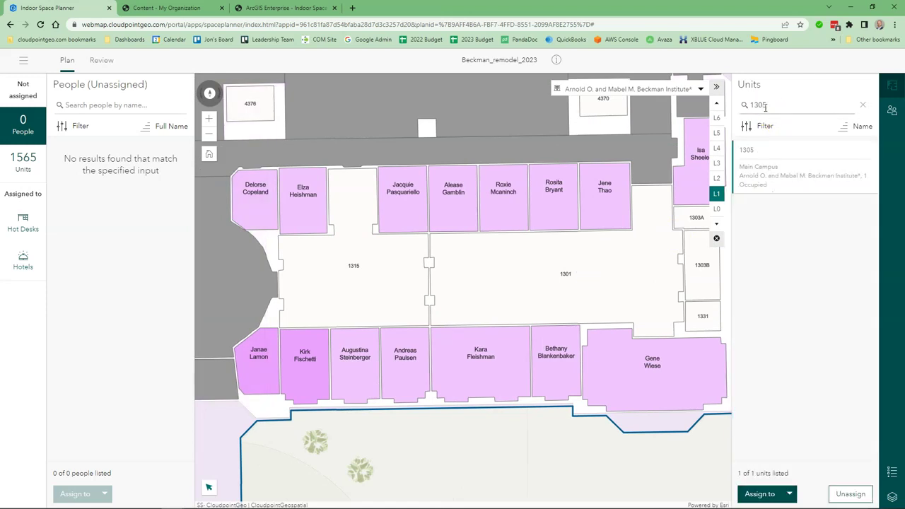
pyautogui.click(771, 157)
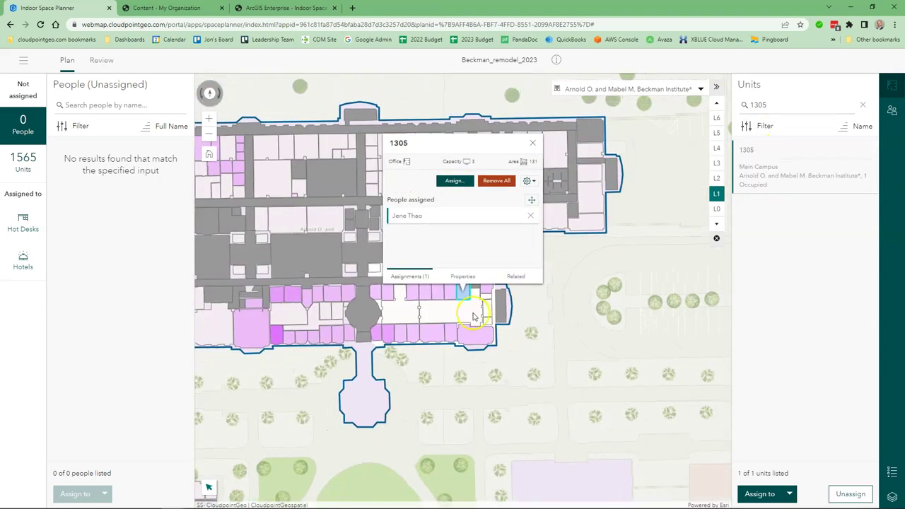
pyautogui.scroll(5, 457, 302)
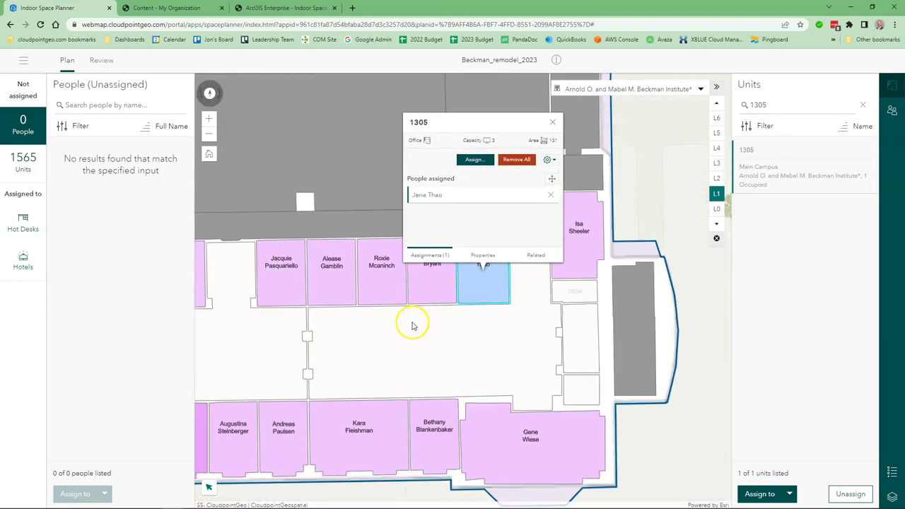
pyautogui.moveTo(410, 323); pyautogui.dragTo(442, 349)
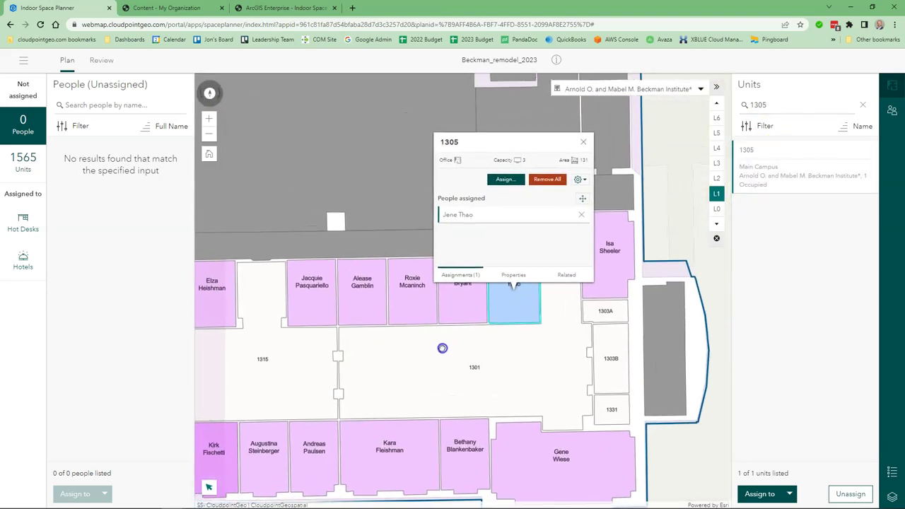
pyautogui.click(584, 145)
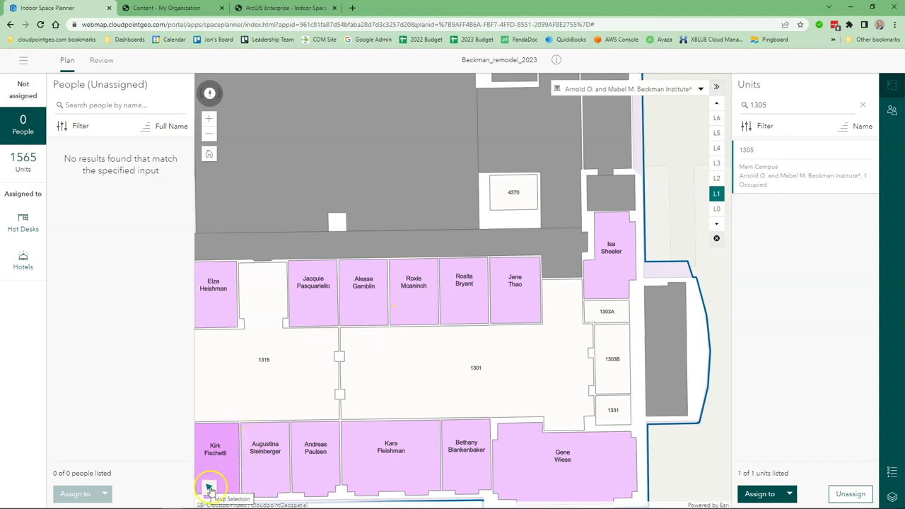
# Step: Rectangle-select the people in rooms 1309, 1307 and 1305 and unassign all three
pyautogui.click(209, 488)
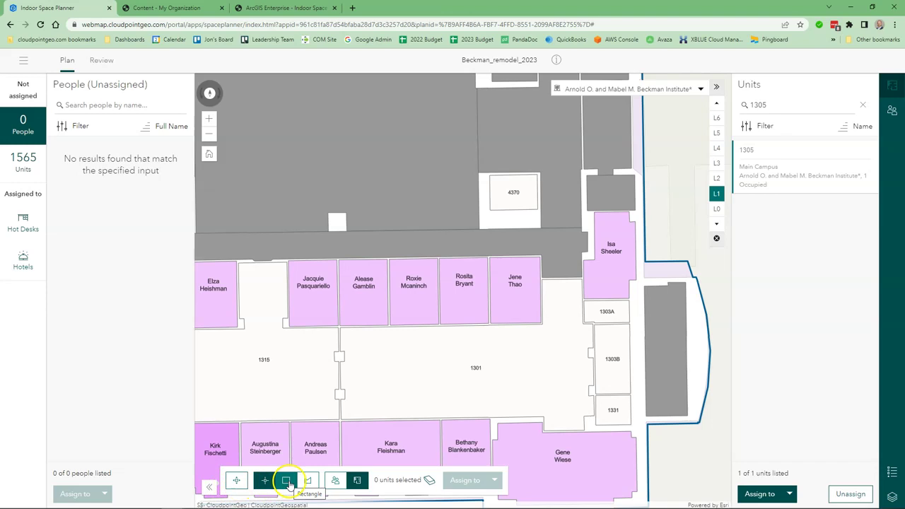
pyautogui.click(336, 480)
pyautogui.click(286, 480)
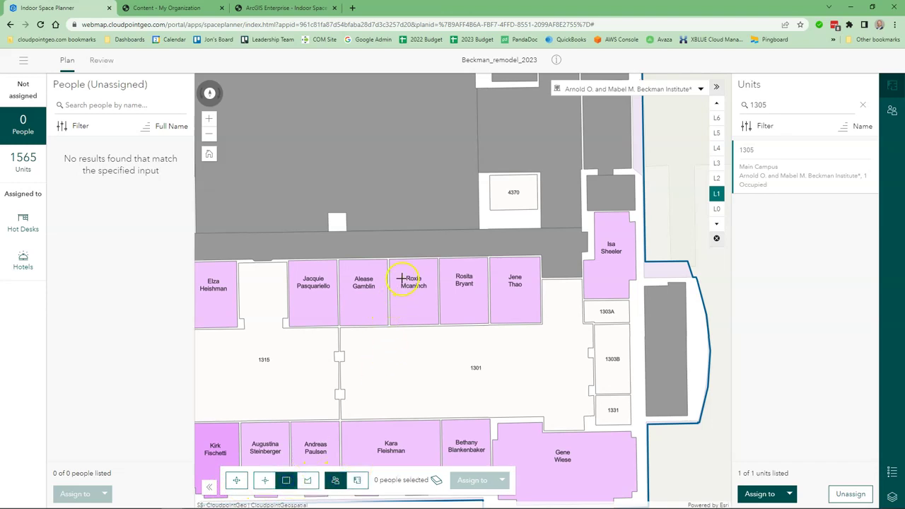
pyautogui.moveTo(400, 268); pyautogui.dragTo(526, 299)
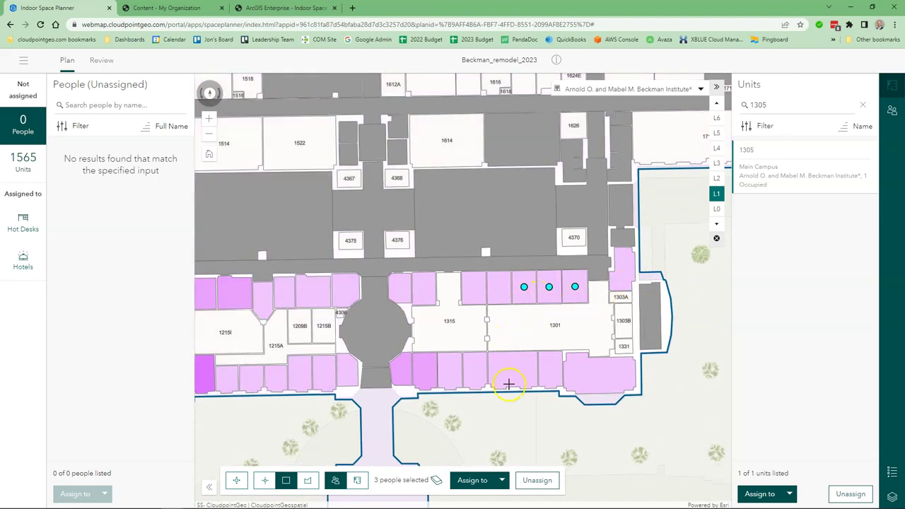
pyautogui.click(536, 481)
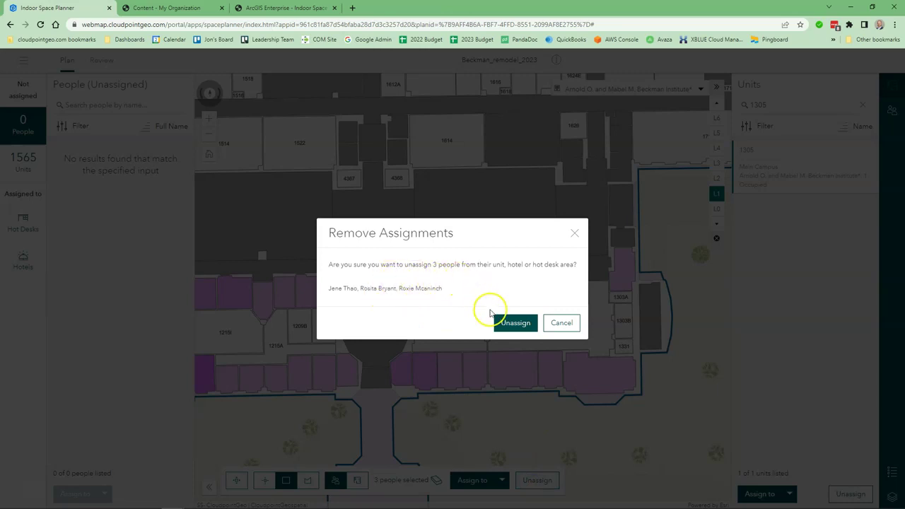
pyautogui.click(507, 324)
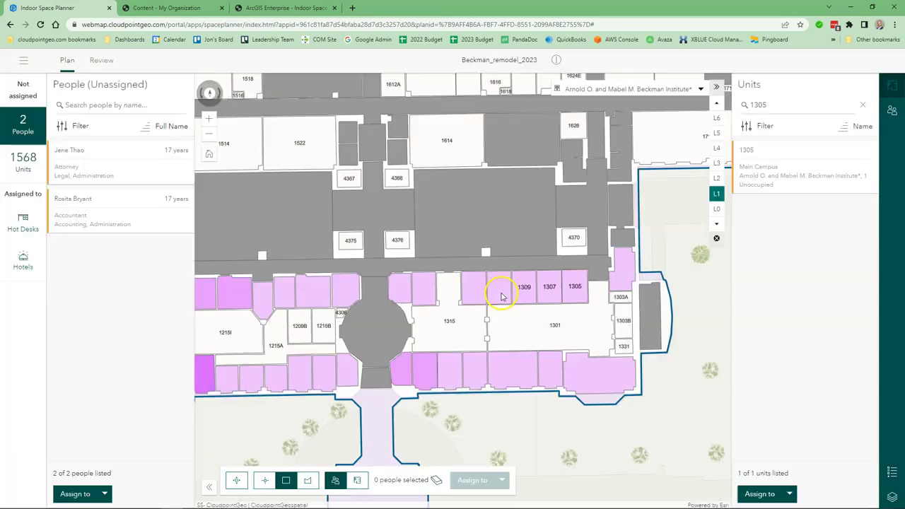
# Step: Clear the map selection and collapse the selection toolbar
pyautogui.moveTo(142, 166)
pyautogui.moveTo(142, 167)
pyautogui.mouseDown()
pyautogui.moveTo(216, 248)
pyautogui.moveTo(452, 304)
pyautogui.mouseUp()
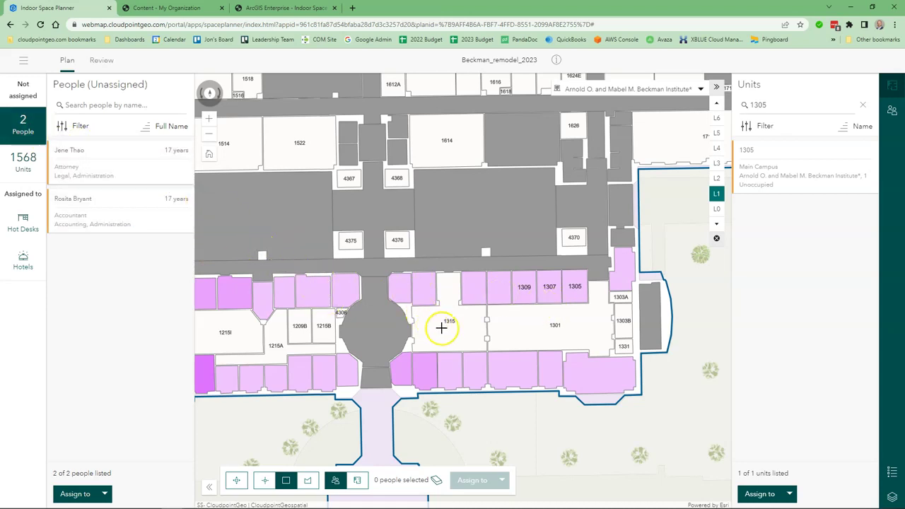
pyautogui.scroll(2, 561, 312)
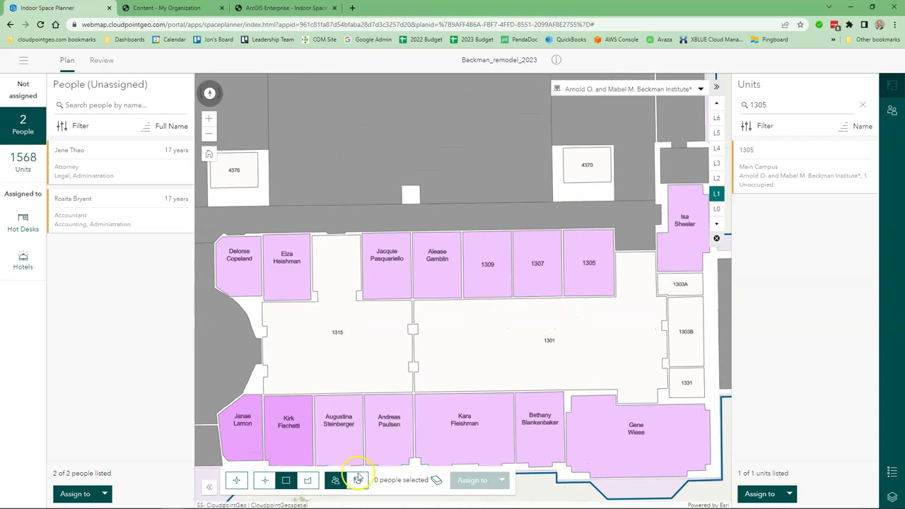
pyautogui.click(434, 481)
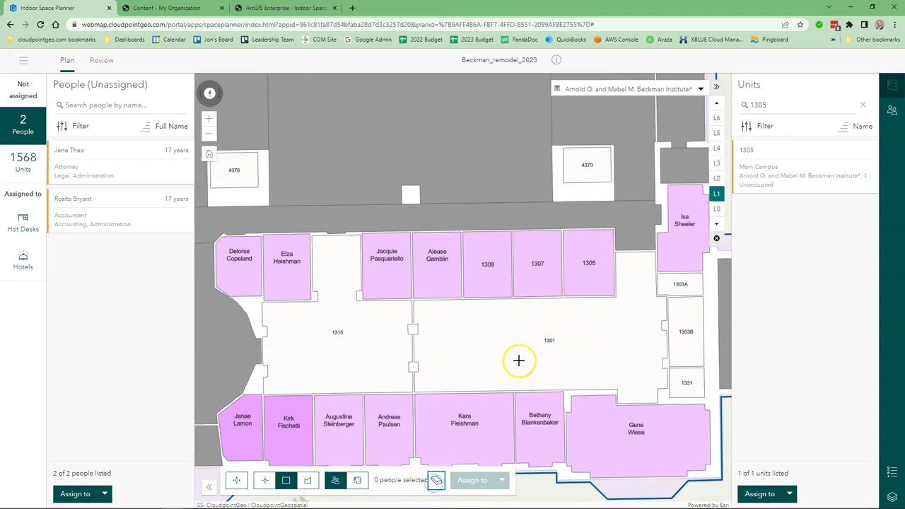
pyautogui.click(209, 487)
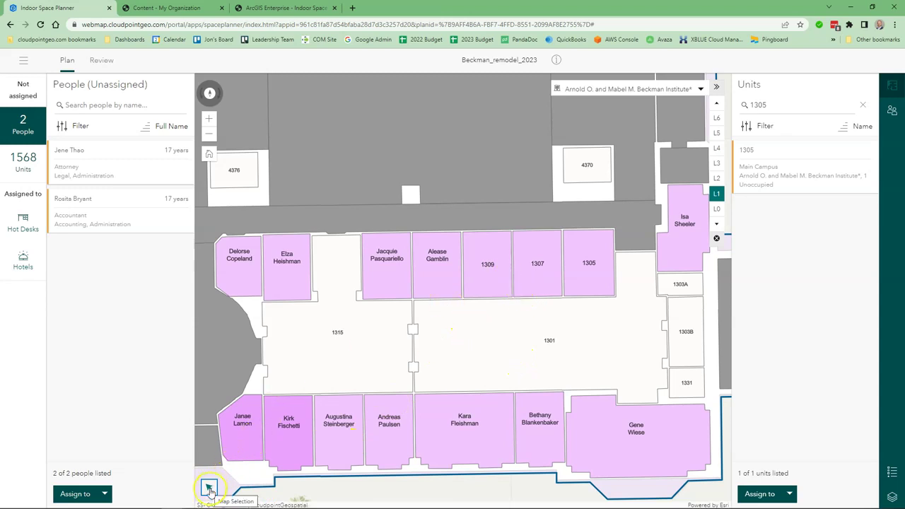
# Step: Disable assignments on rooms 1309, 1307 and 1305 from each room's gear menu
pyautogui.click(489, 276)
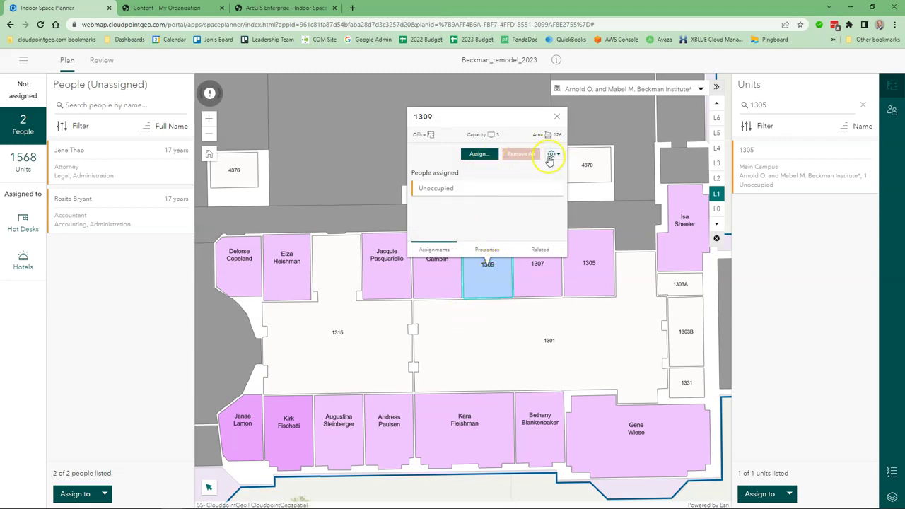
pyautogui.click(555, 155)
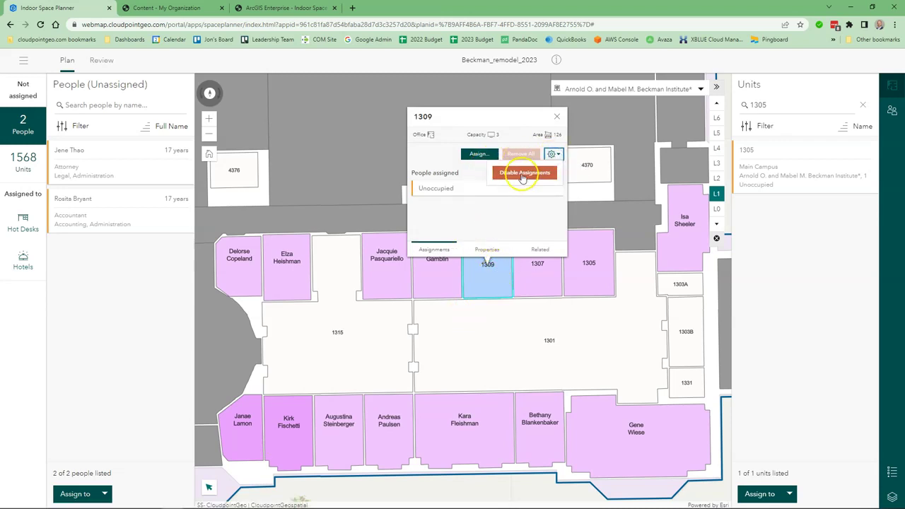
pyautogui.click(523, 177)
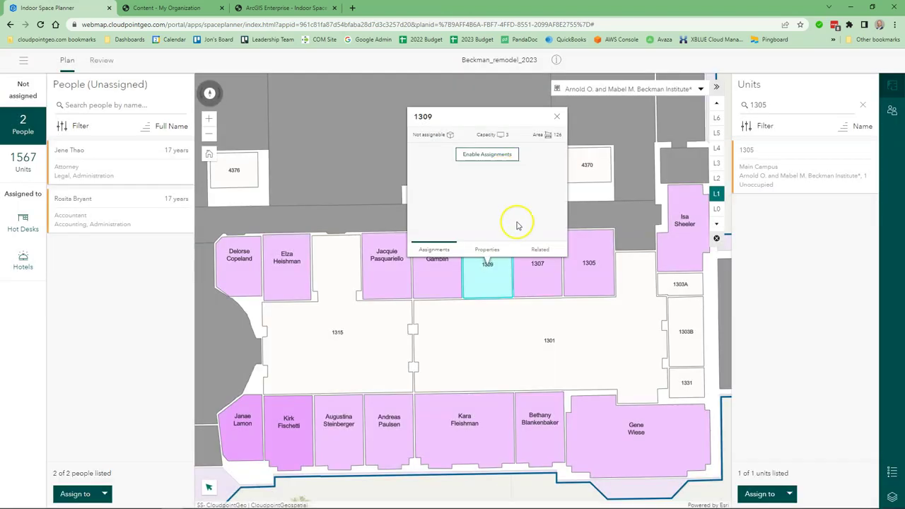
pyautogui.click(532, 284)
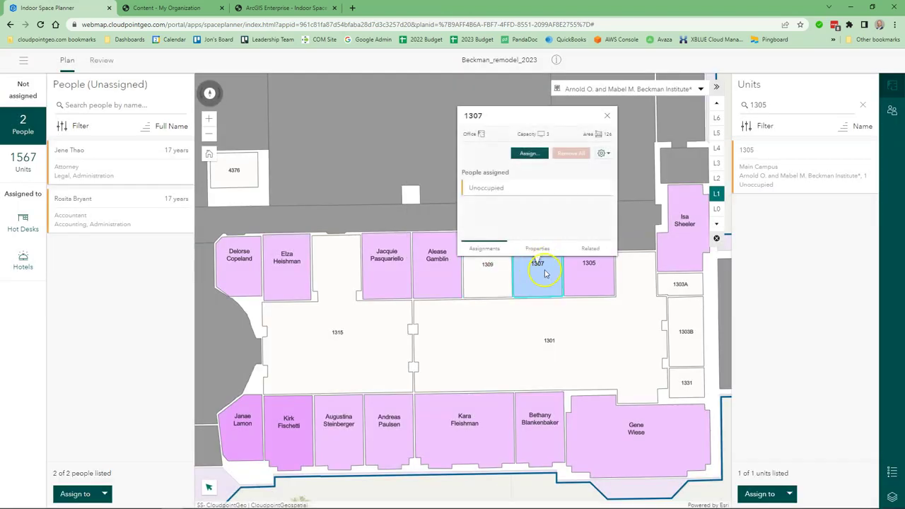
pyautogui.click(603, 153)
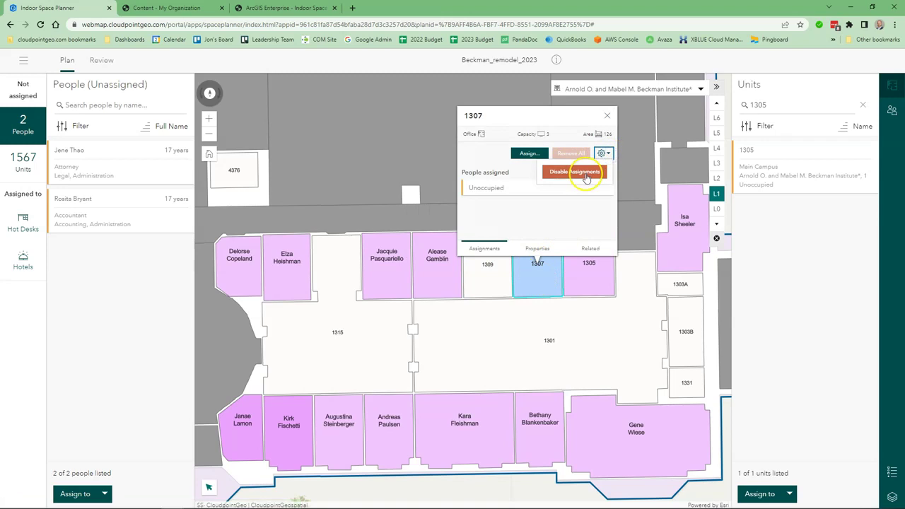
pyautogui.click(588, 172)
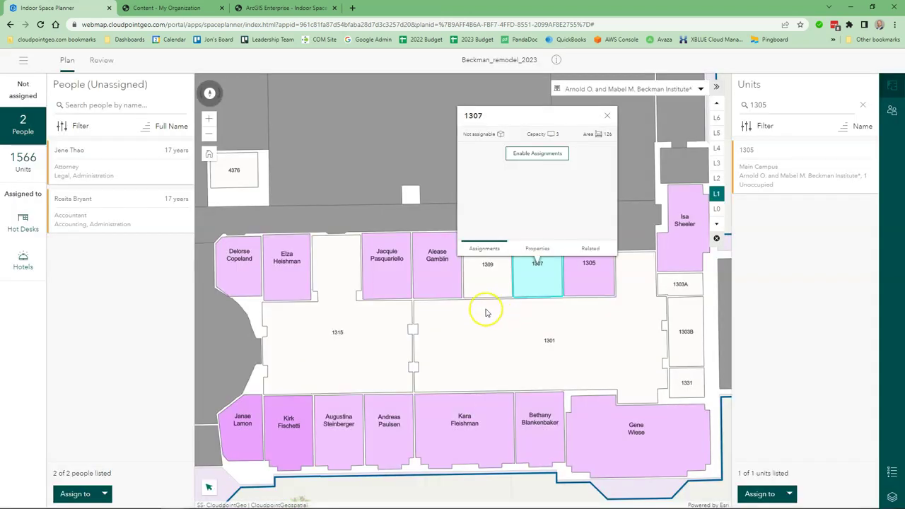
pyautogui.click(606, 286)
pyautogui.click(654, 152)
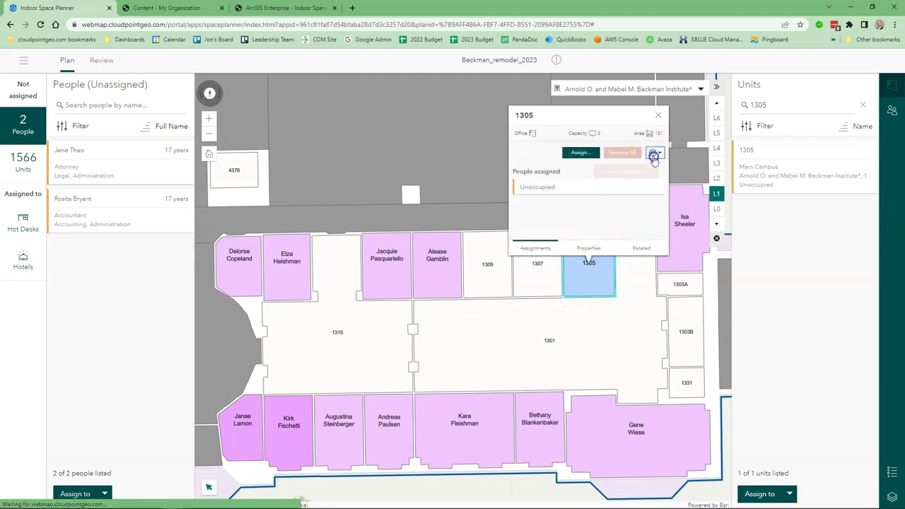
pyautogui.click(646, 172)
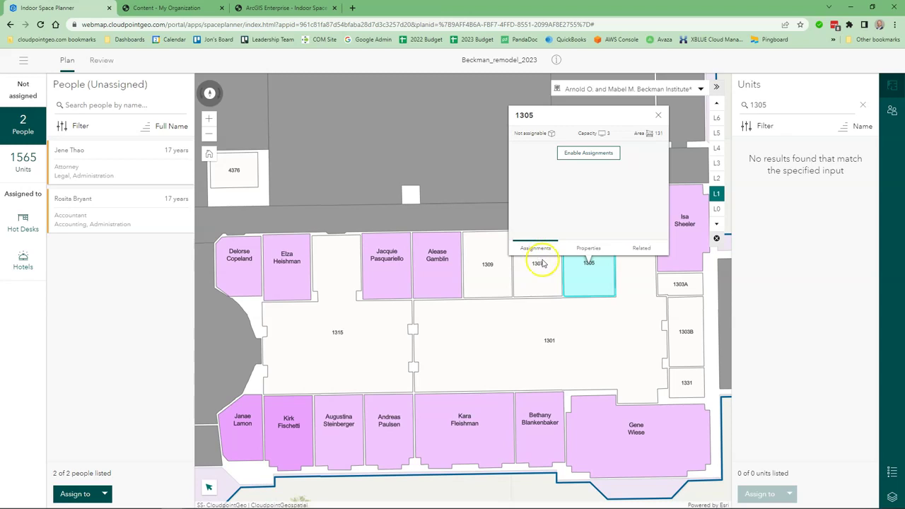
pyautogui.click(657, 116)
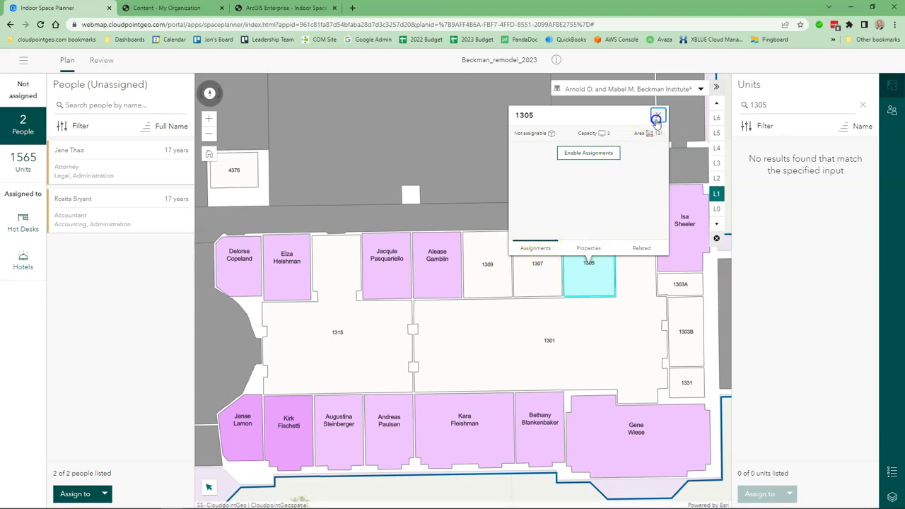
# Step: Try dropping the attorney on rooms 1307/1309, then review the unassigned-people filter options
pyautogui.moveTo(117, 174)
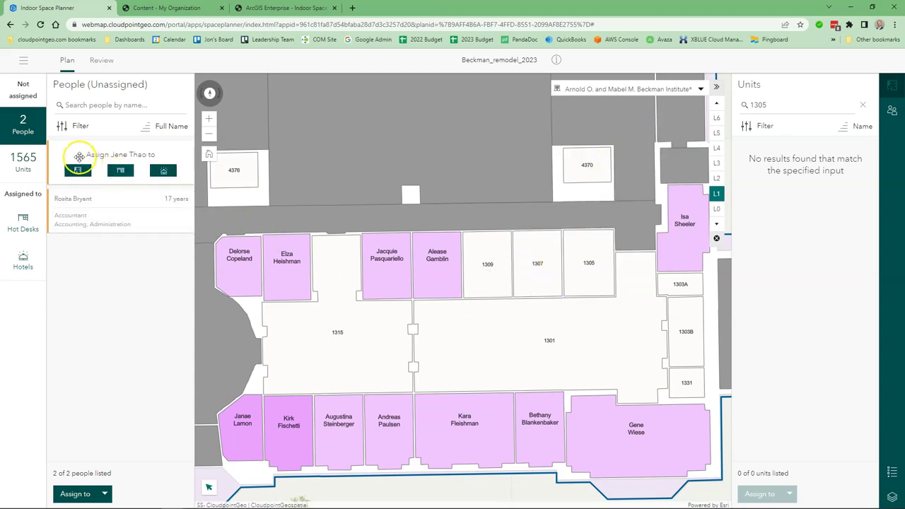
pyautogui.moveTo(79, 155); pyautogui.dragTo(97, 255)
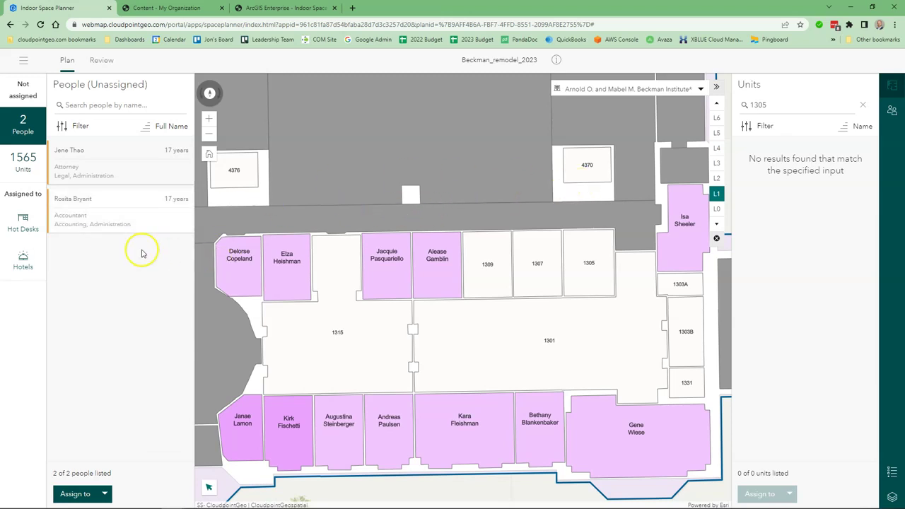
pyautogui.moveTo(65, 229)
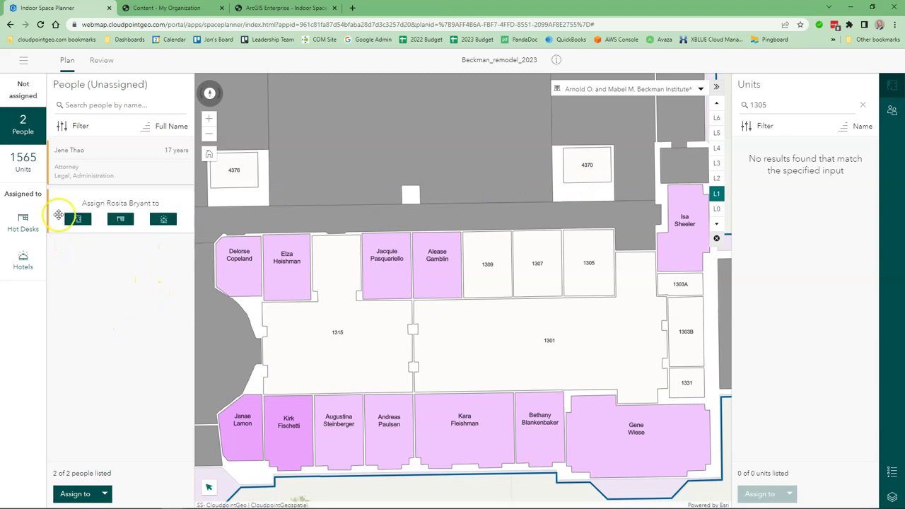
pyautogui.click(62, 127)
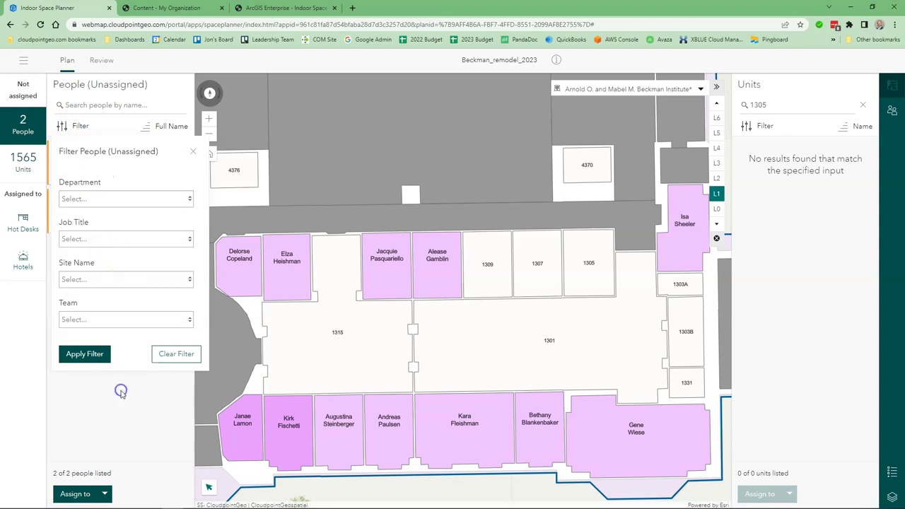
pyautogui.click(193, 152)
pyautogui.moveTo(98, 189)
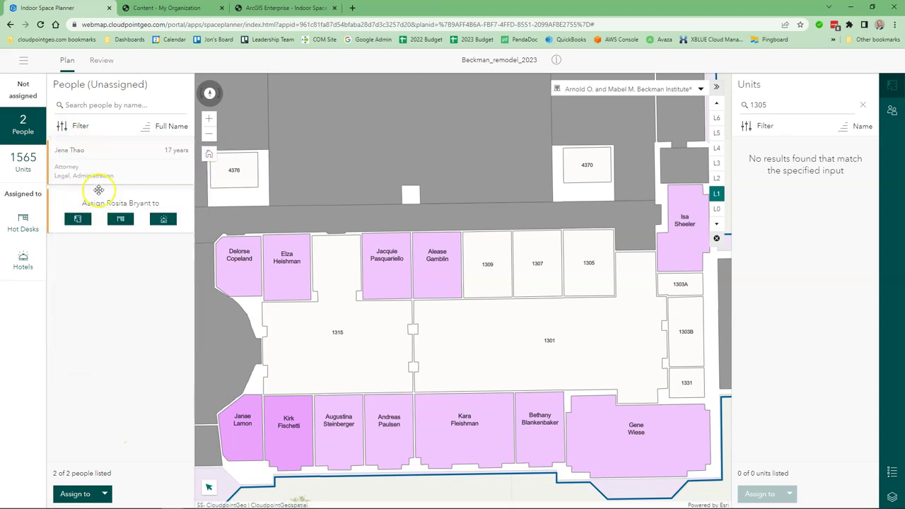
pyautogui.moveTo(83, 162)
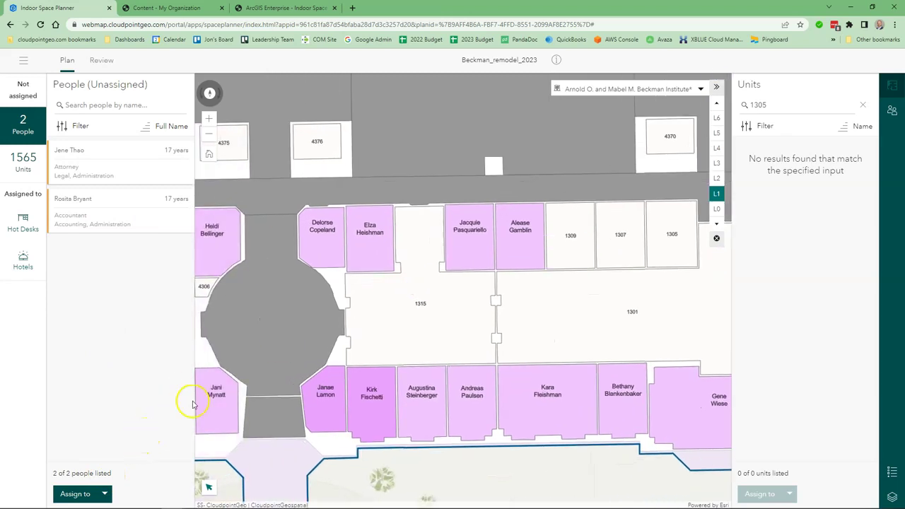
pyautogui.scroll(-2, 460, 309)
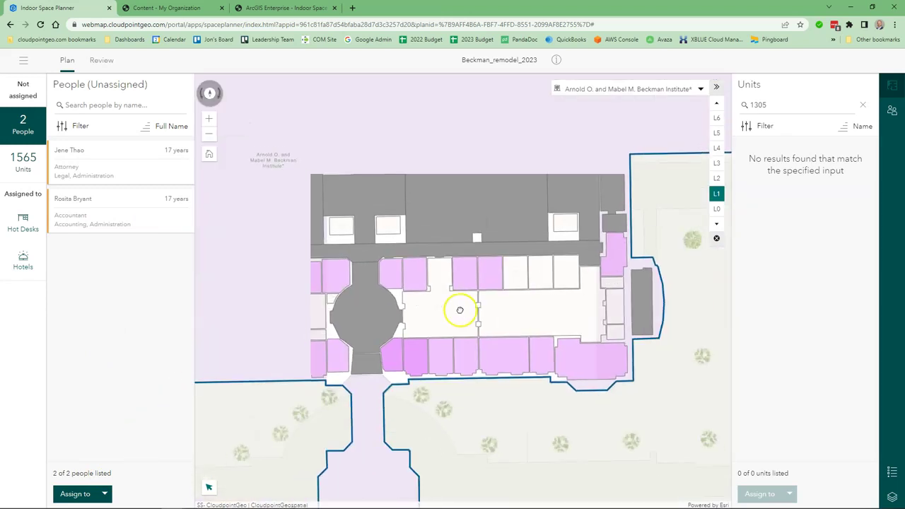
pyautogui.scroll(3, 381, 312)
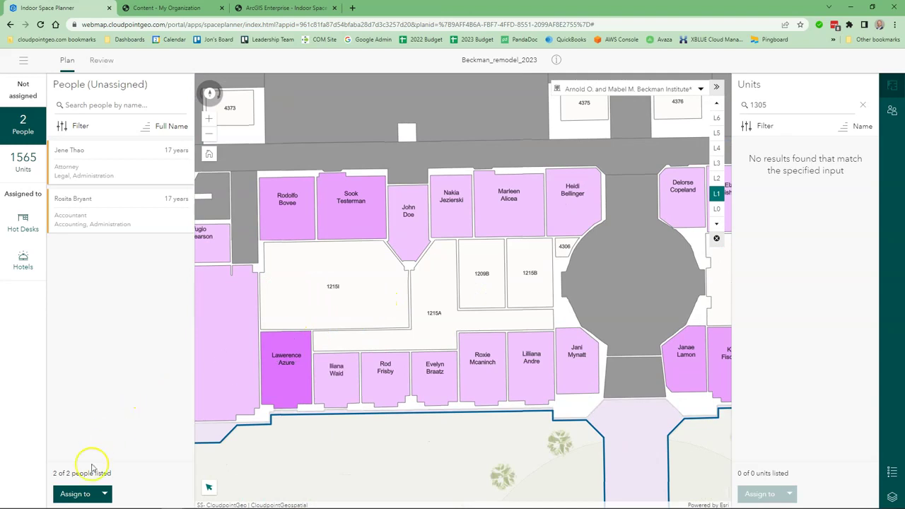
# Step: Assign both remaining people to unit 1215I, found by searching 1215 in Assign People to Unit
pyautogui.click(76, 494)
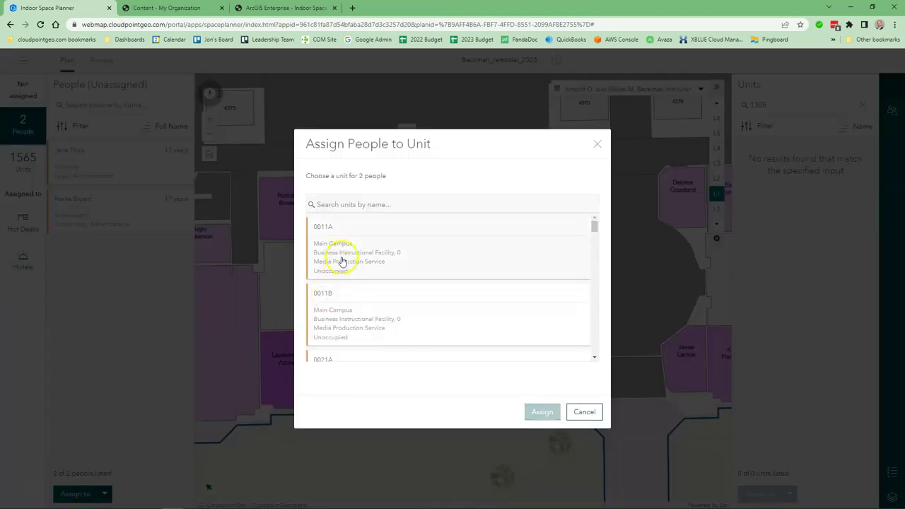
pyautogui.click(328, 207)
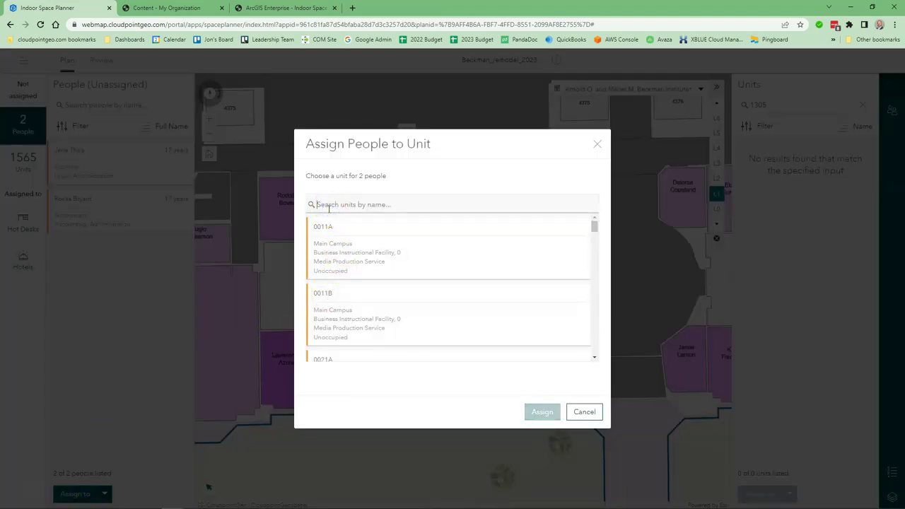
pyautogui.write('1215')
pyautogui.scroll(-4, 324, 241)
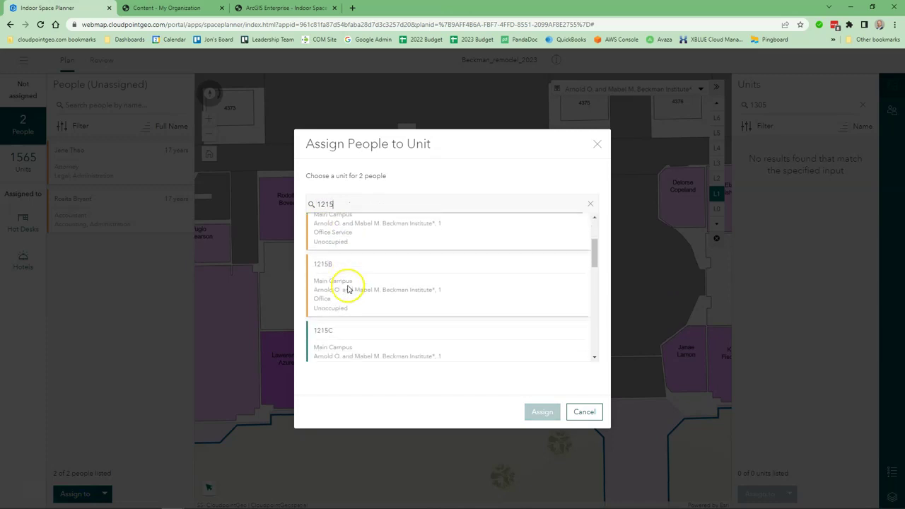
pyautogui.scroll(-5, 363, 332)
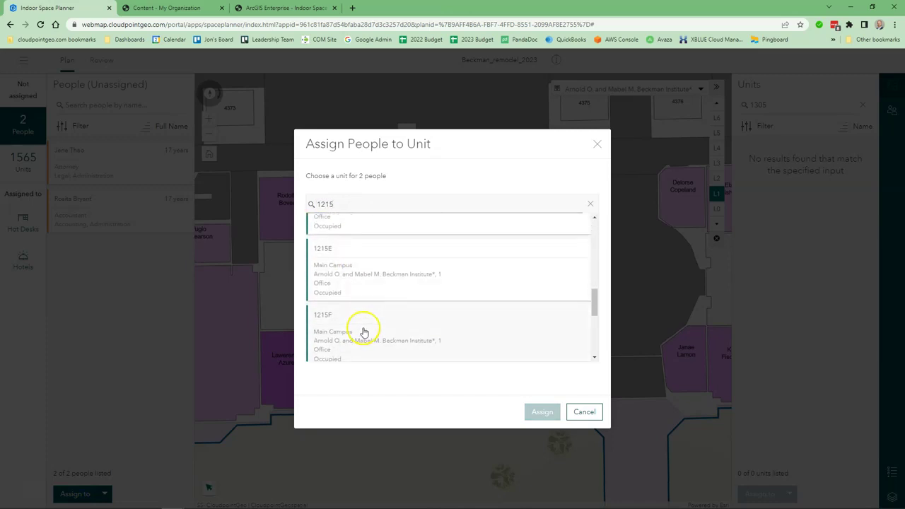
pyautogui.scroll(-3, 364, 332)
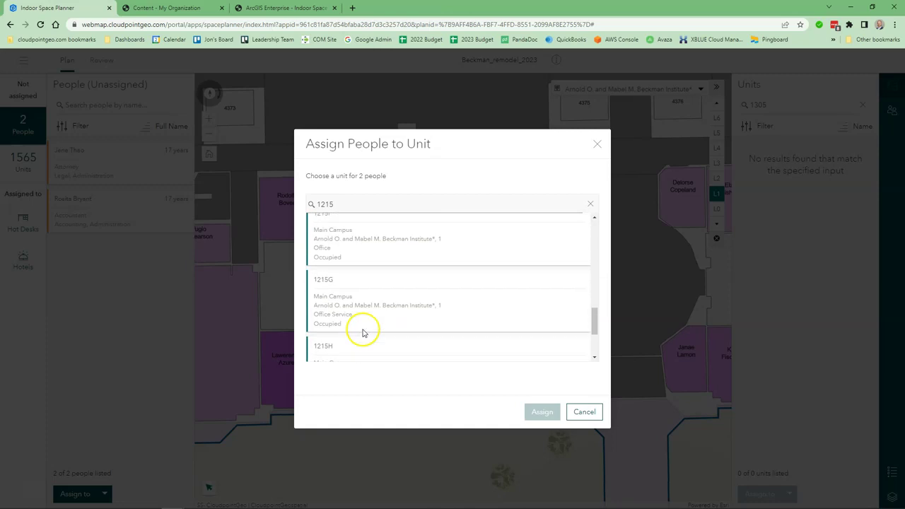
pyautogui.click(357, 336)
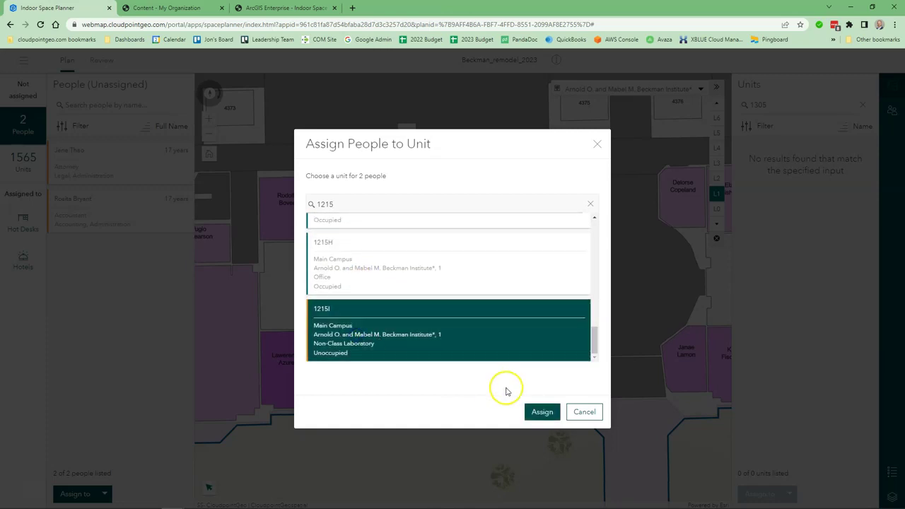
pyautogui.click(541, 413)
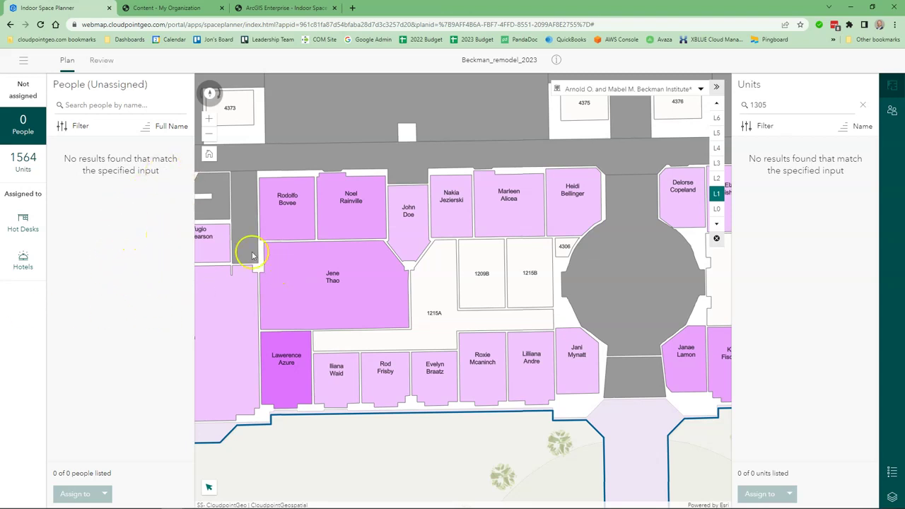
# Step: Review the five moves sorted in reverse by person, check comments, then open the plan management page
pyautogui.click(102, 62)
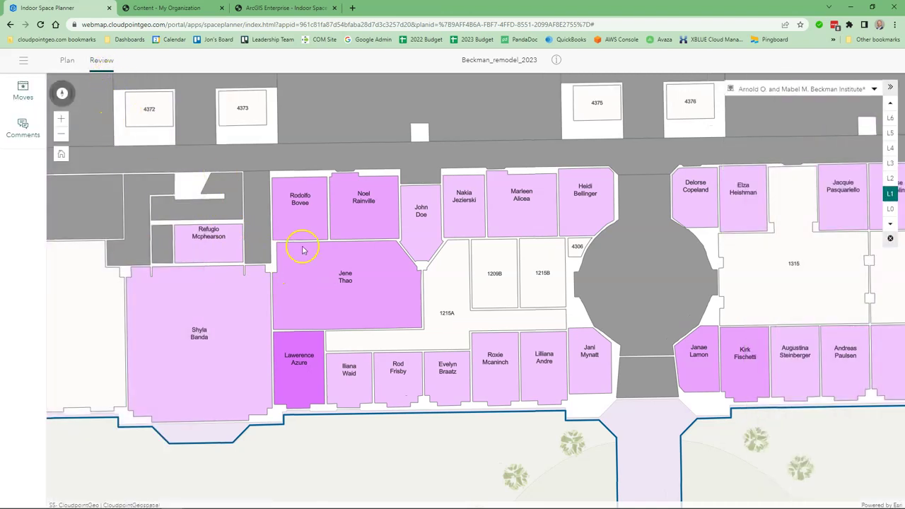
pyautogui.scroll(-1, 326, 290)
pyautogui.click(23, 91)
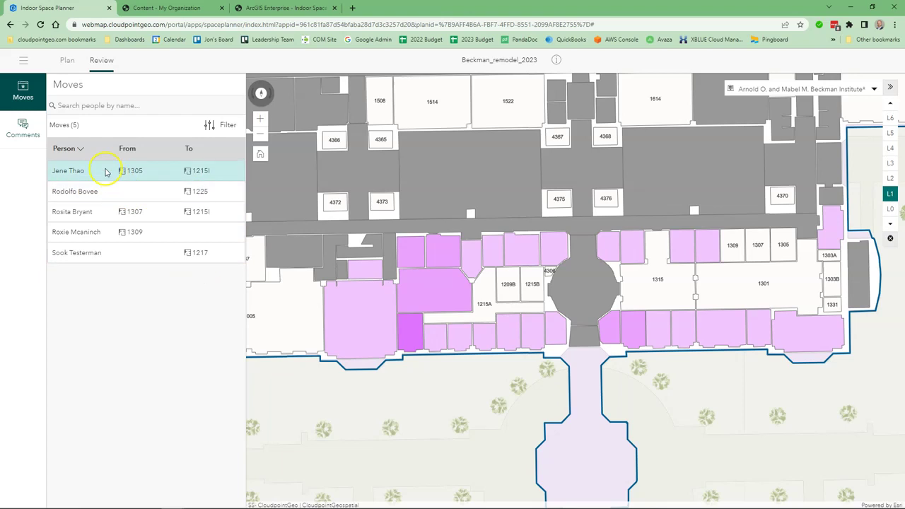
pyautogui.click(79, 150)
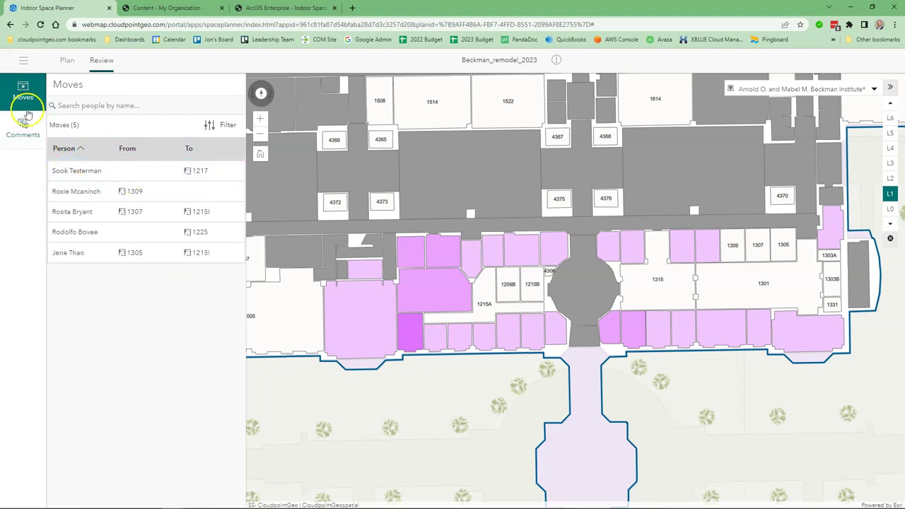
pyautogui.click(25, 132)
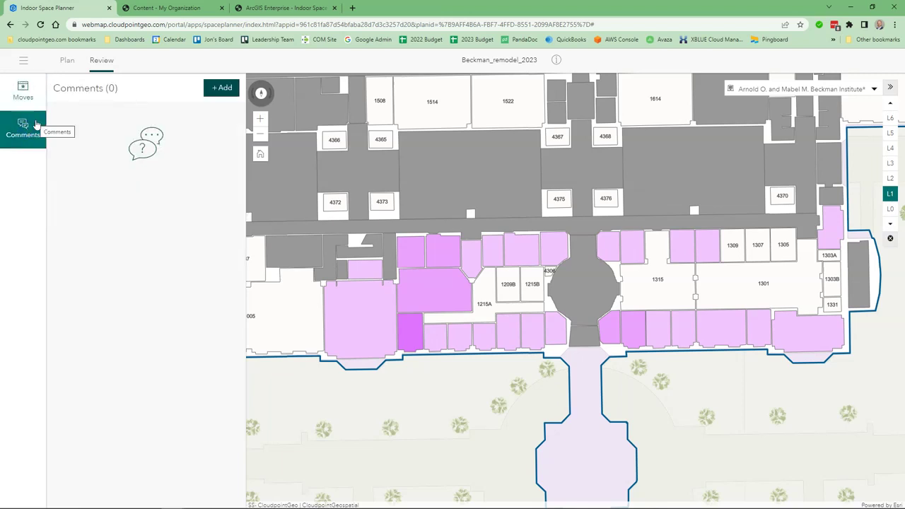
pyautogui.click(21, 99)
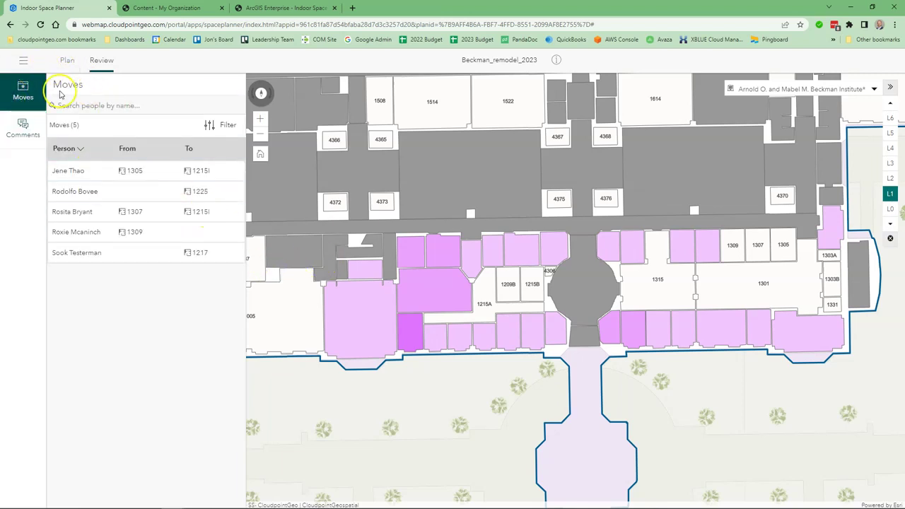
pyautogui.click(24, 63)
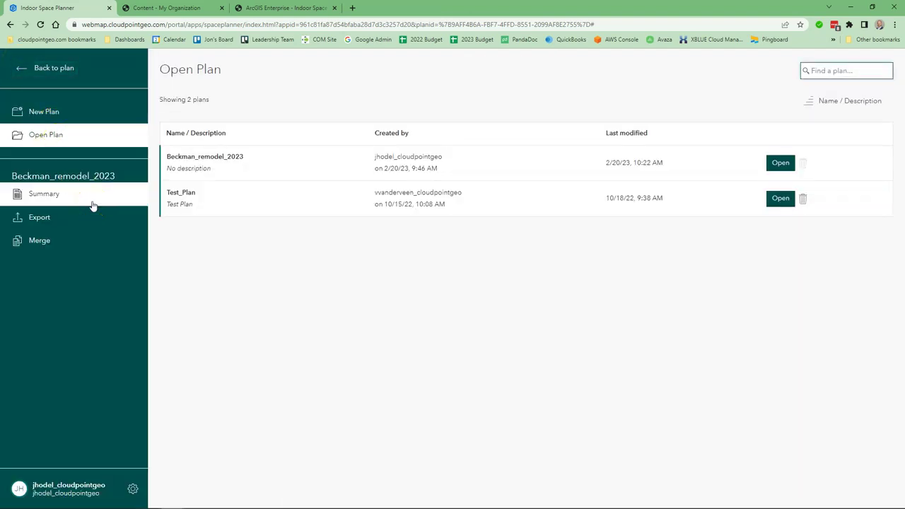
# Step: Merge Beckman_remodel_2023 using 'Get latest changes in current plan and merge into default plan'
pyautogui.click(266, 165)
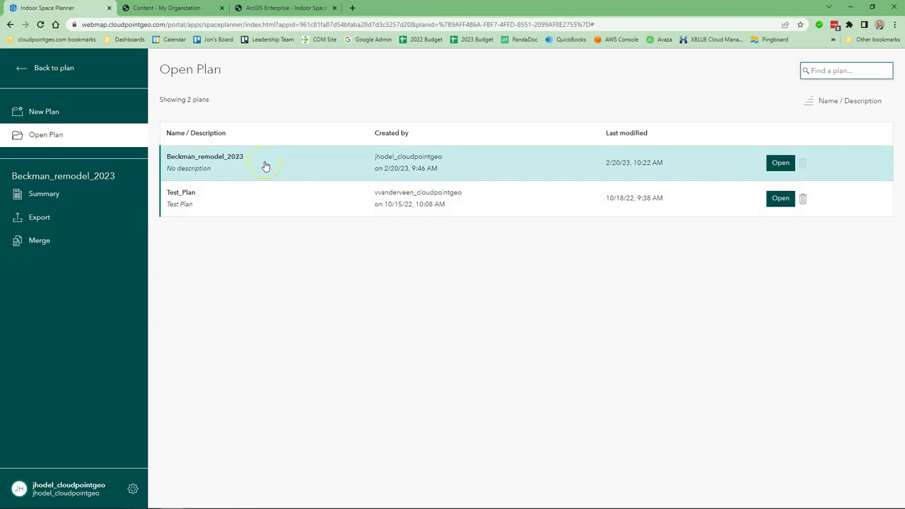
pyautogui.click(39, 241)
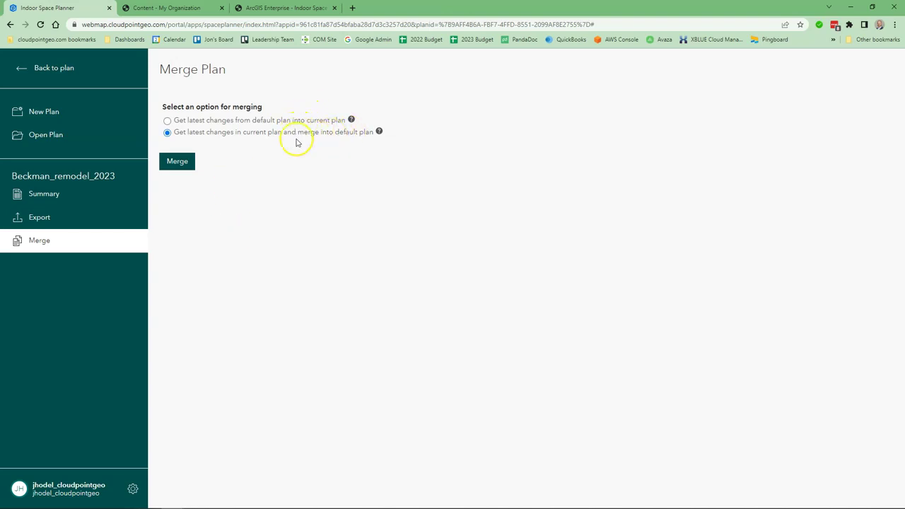
pyautogui.click(178, 162)
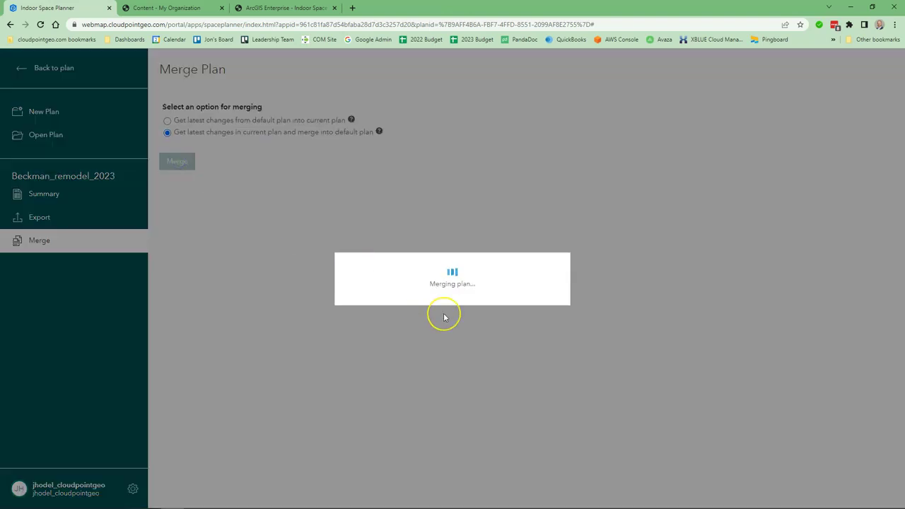